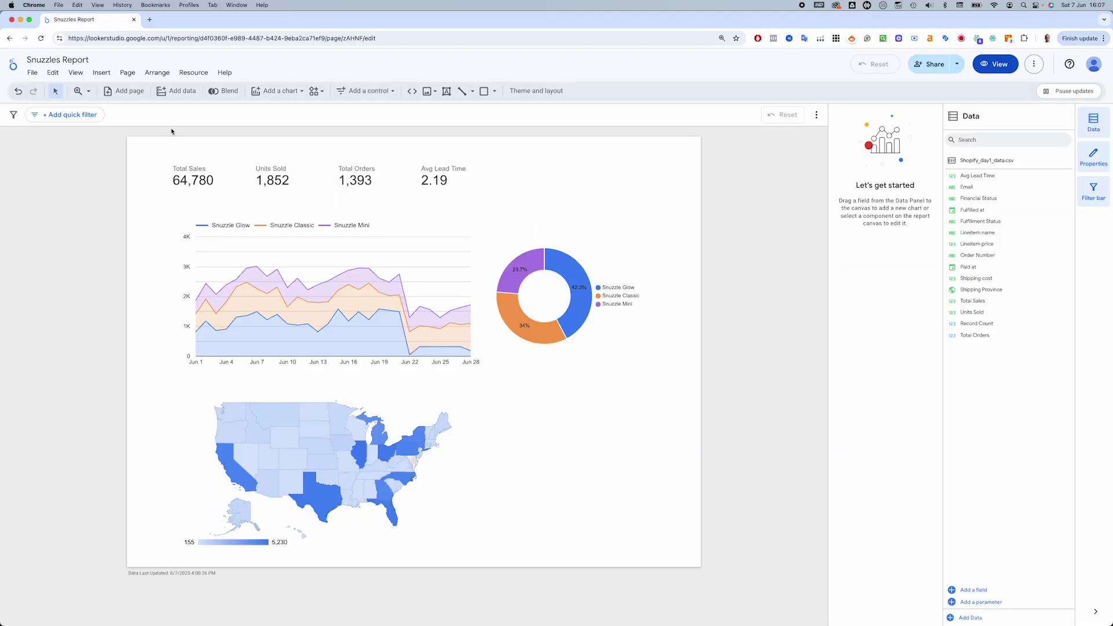
# Add a second page and name the pages Shopify and Google Ads
pyautogui.click(123, 91)
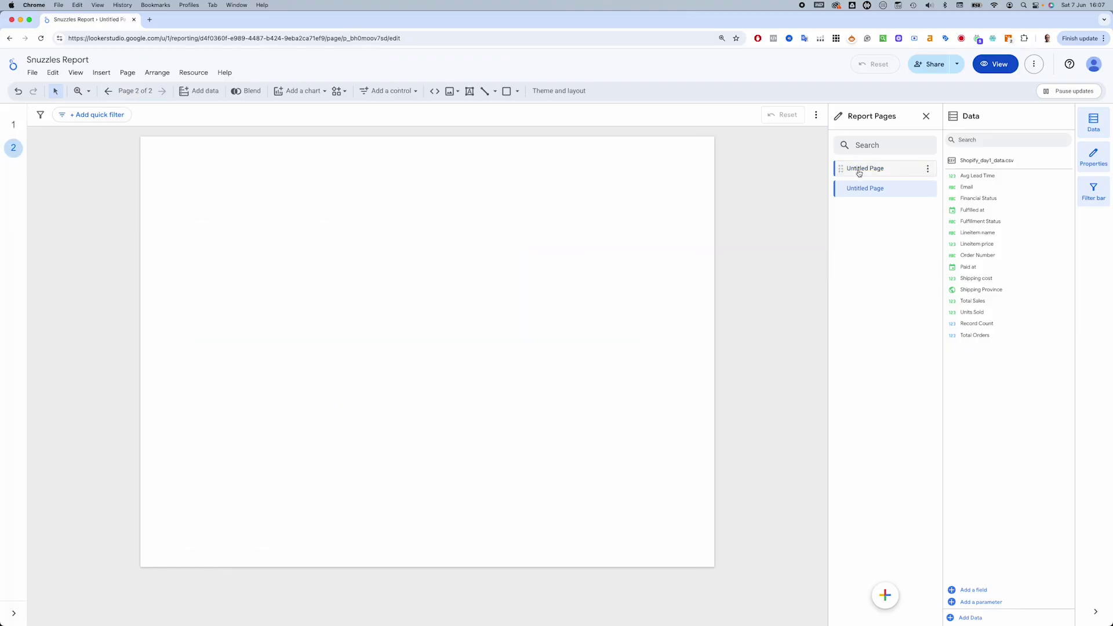
pyautogui.doubleClick(859, 173)
pyautogui.write('Shopify')
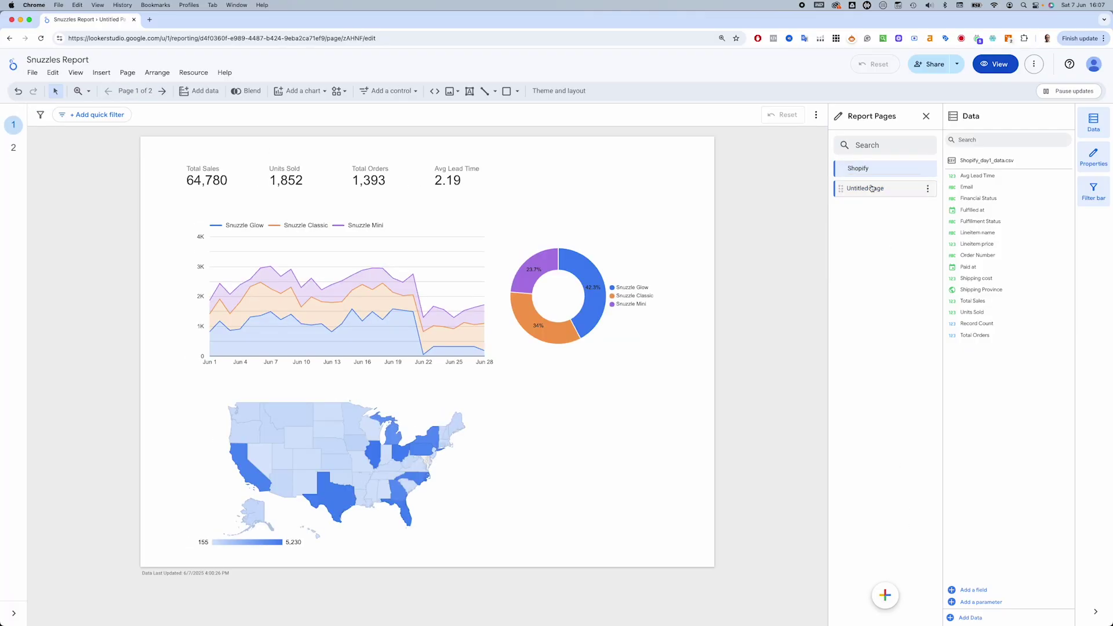
pyautogui.doubleClick(868, 191)
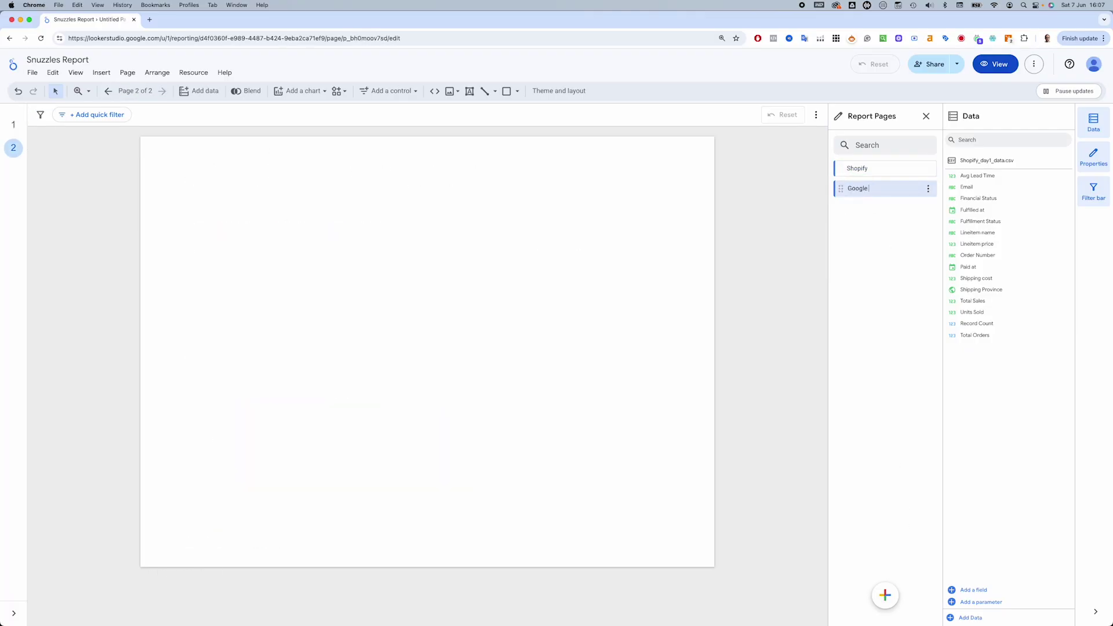
# Connect Google_ads_day2.csv and place an Impressions scorecard, then duplicate it
pyautogui.click(204, 91)
pyautogui.click(108, 238)
pyautogui.click(260, 330)
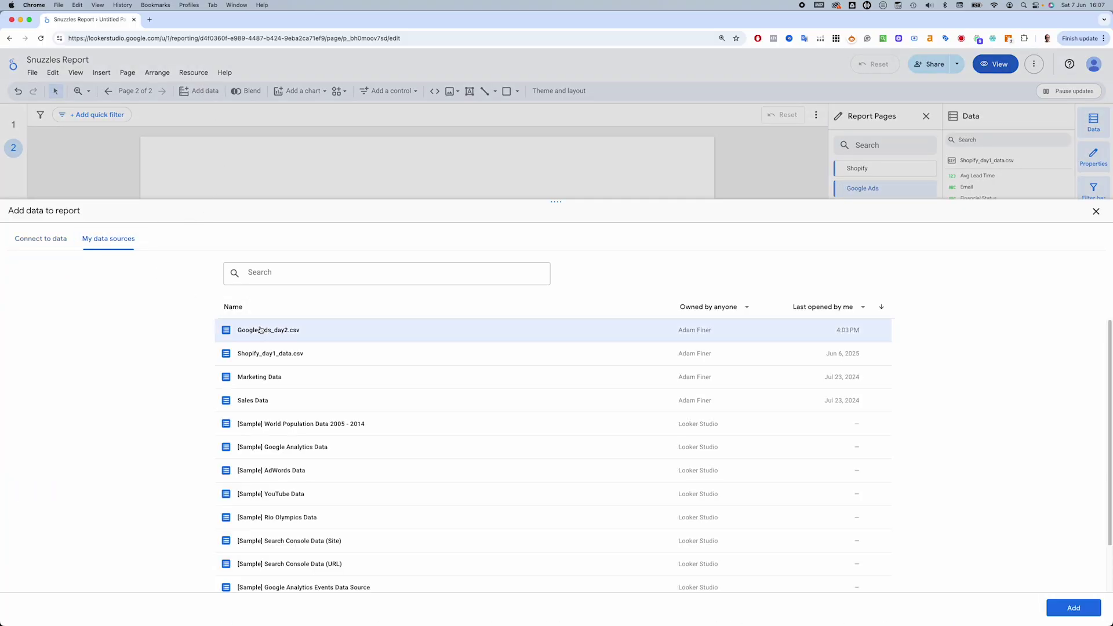
pyautogui.click(1089, 603)
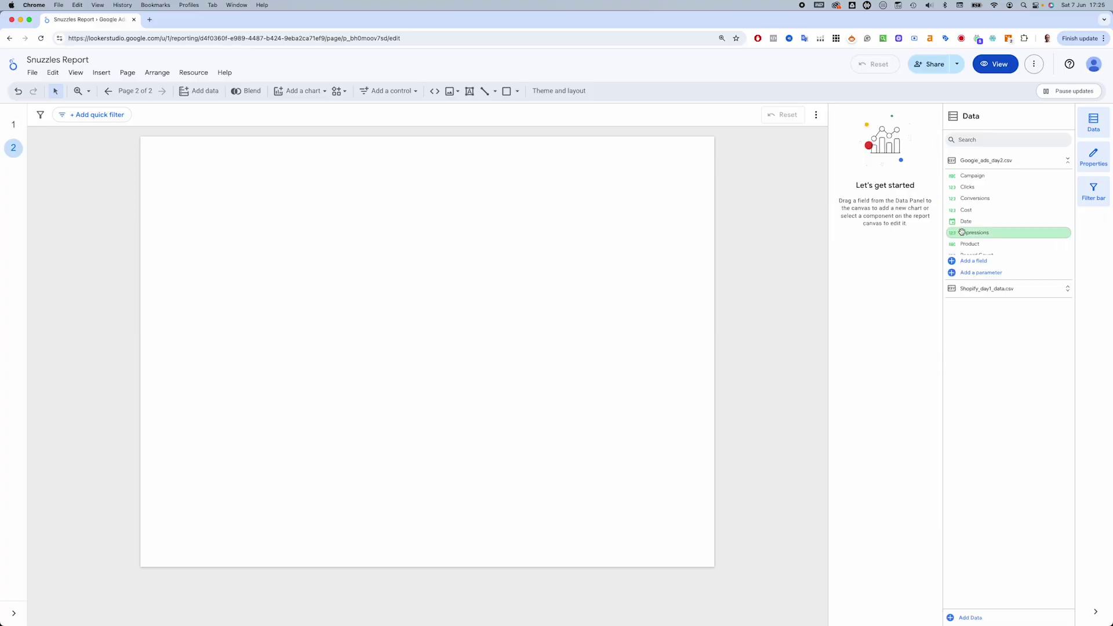
pyautogui.moveTo(975, 232); pyautogui.dragTo(264, 170)
pyautogui.press('super+d')
# Turn the copied scorecards into Clicks, Cost and Conversions scorecards in a row
pyautogui.click(877, 288)
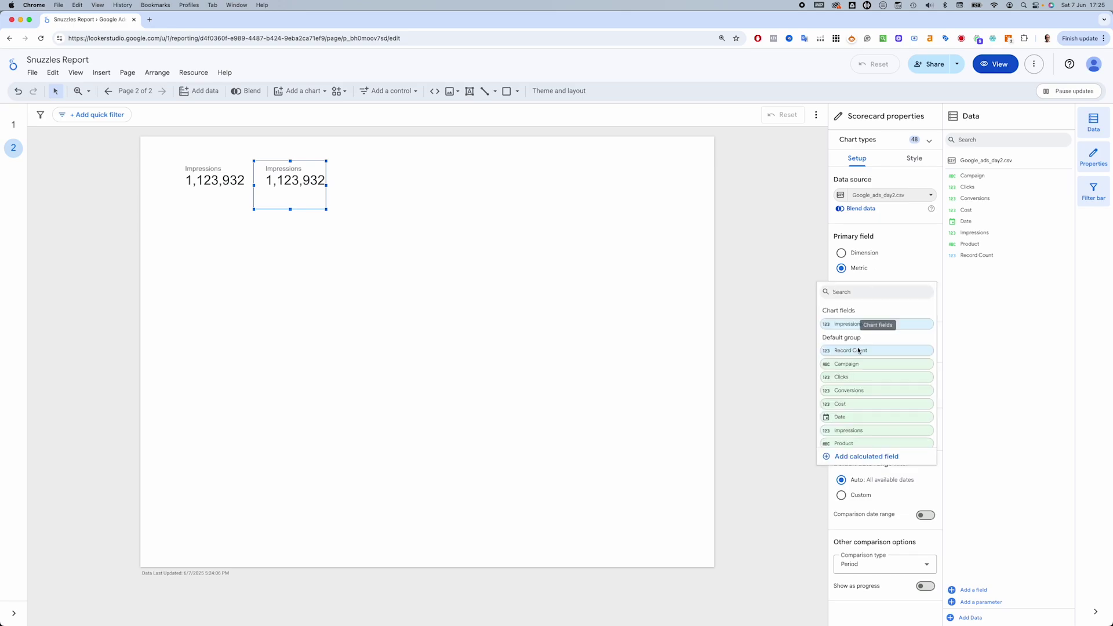
pyautogui.click(851, 377)
pyautogui.moveTo(293, 195); pyautogui.dragTo(371, 198)
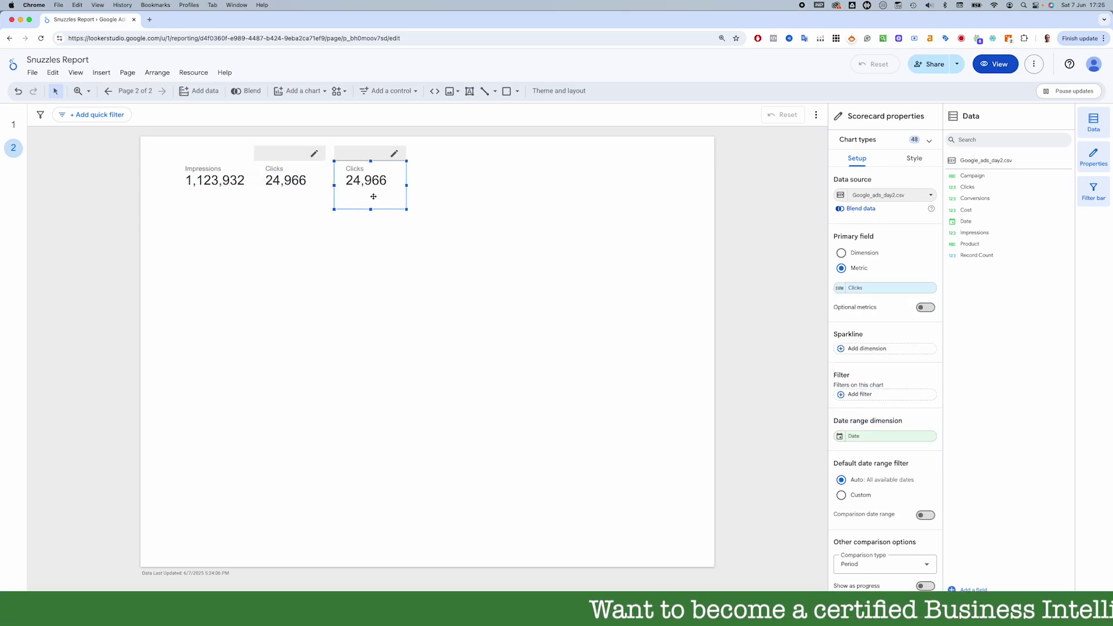
pyautogui.click(873, 296)
pyautogui.click(853, 408)
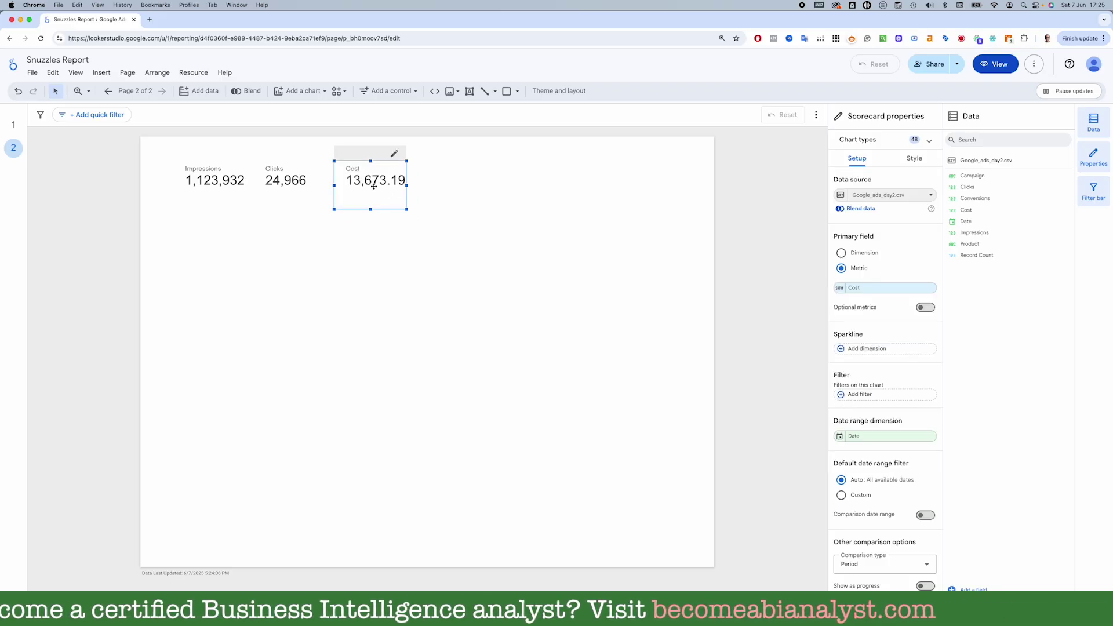
pyautogui.moveTo(374, 185); pyautogui.dragTo(450, 187)
pyautogui.click(876, 289)
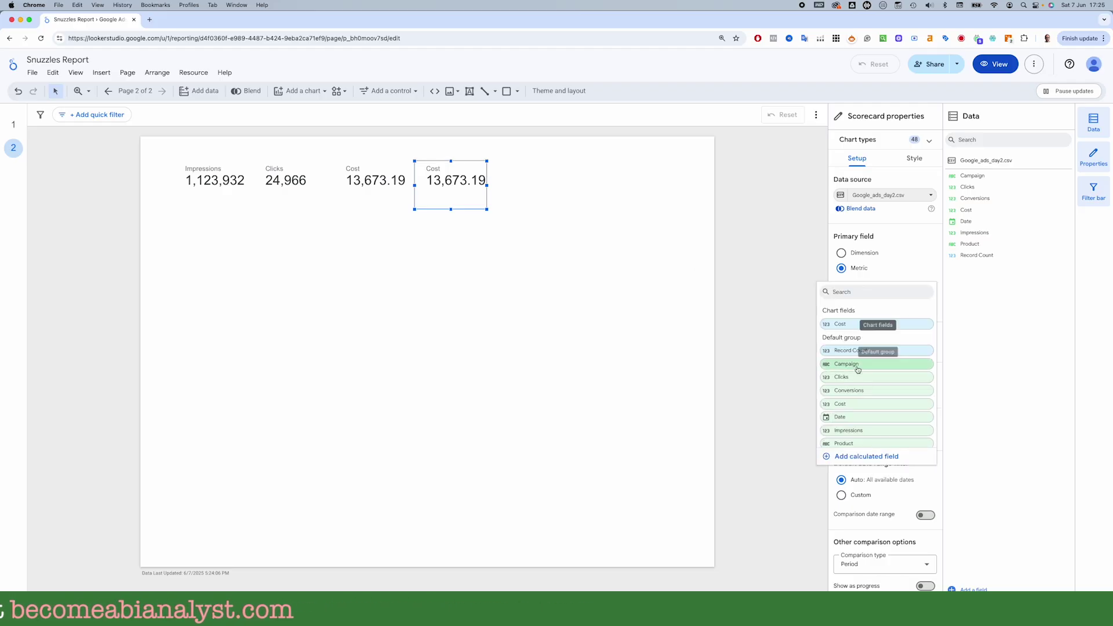
pyautogui.click(855, 390)
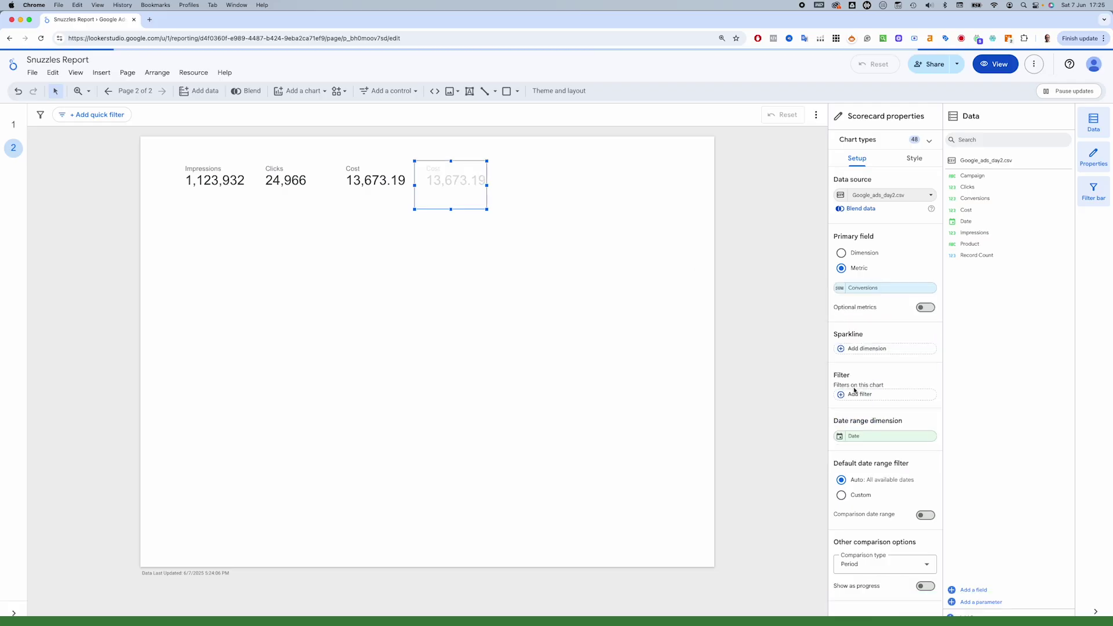
# Show Impressions as compact 1.1M and Cost with zero decimal places
pyautogui.click(212, 181)
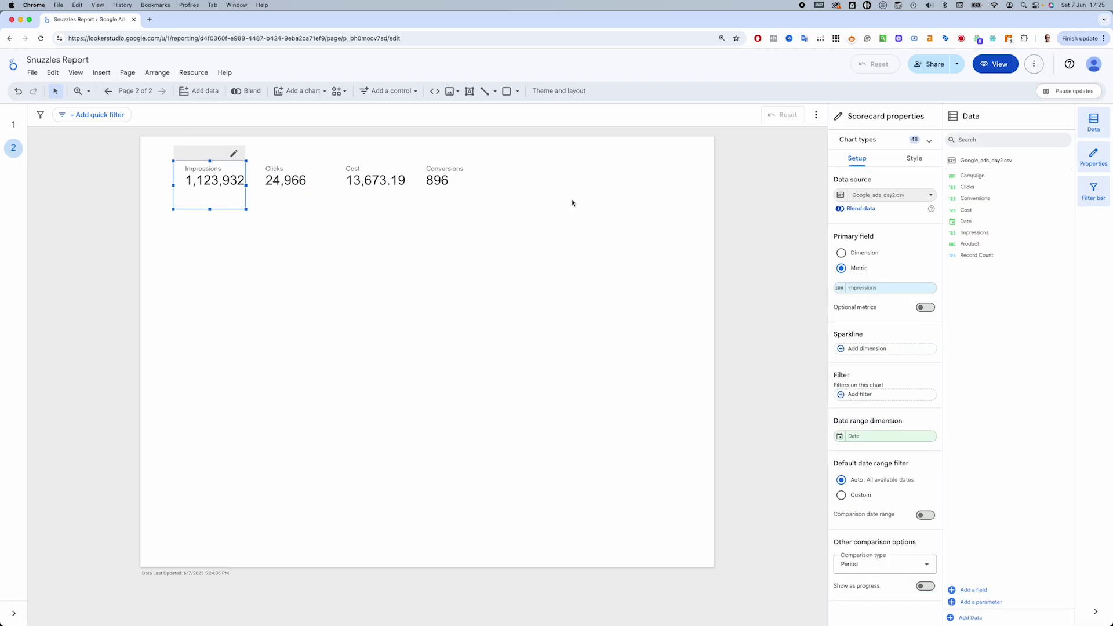
pyautogui.click(916, 163)
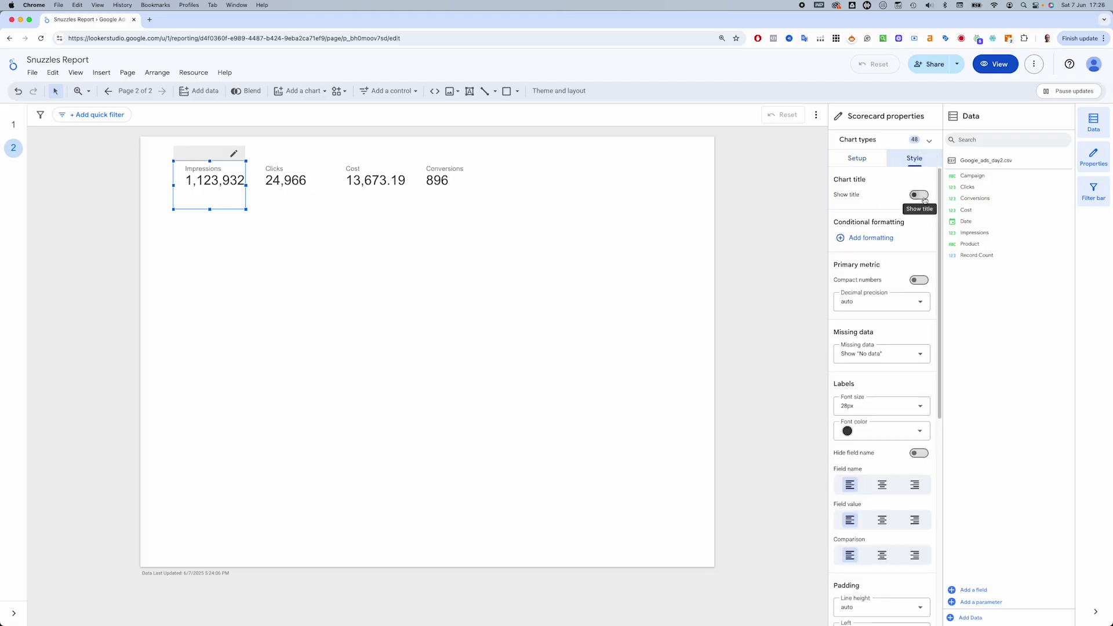
pyautogui.click(920, 280)
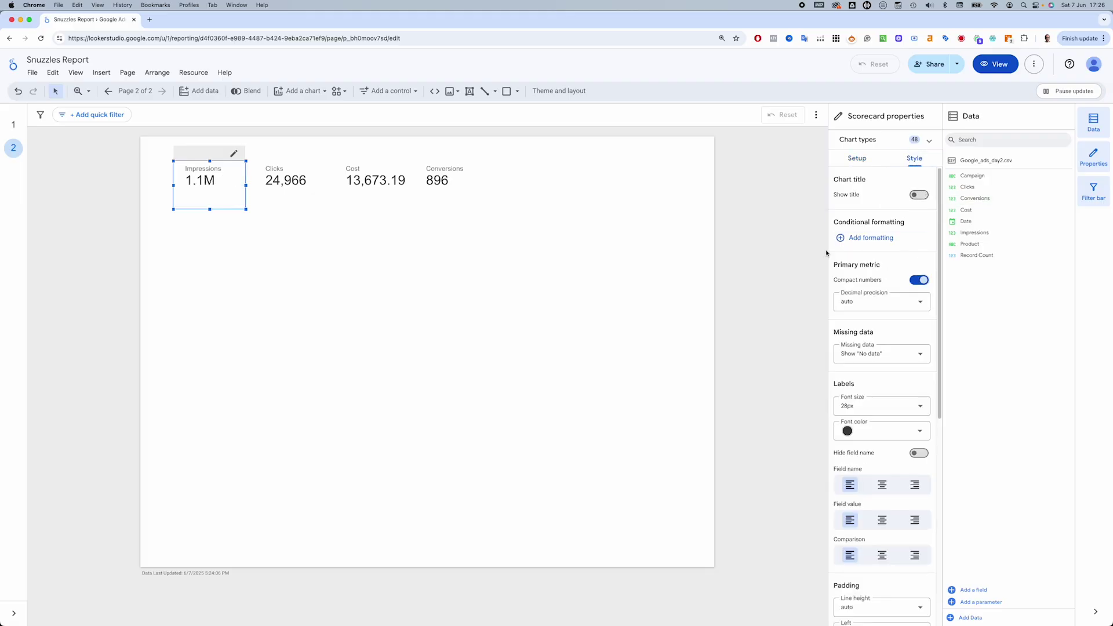
pyautogui.click(390, 181)
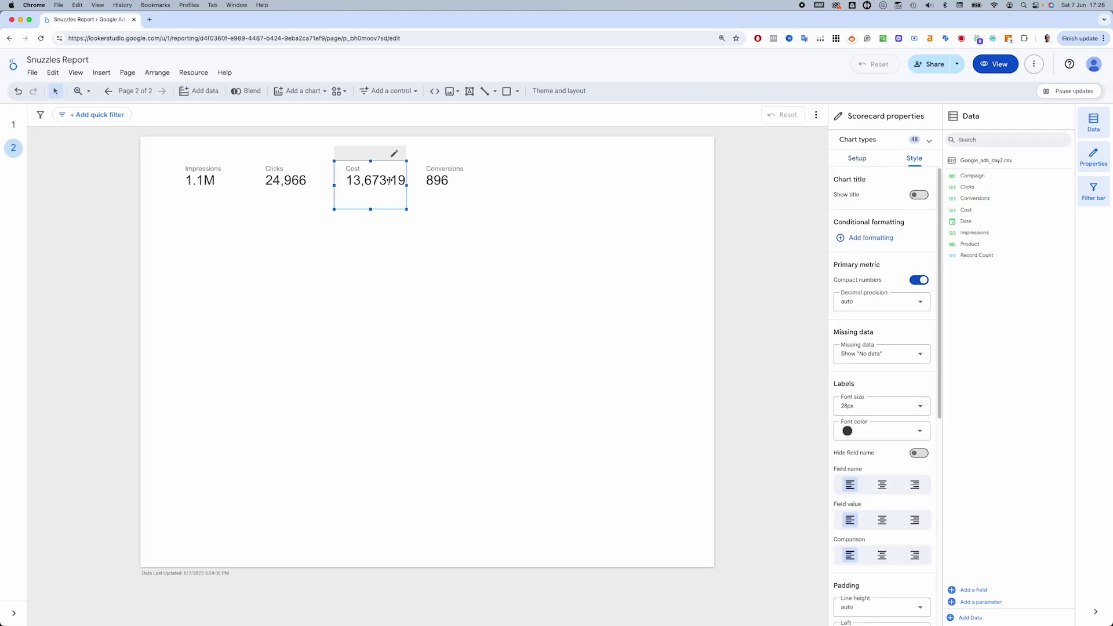
pyautogui.click(845, 304)
pyautogui.click(842, 345)
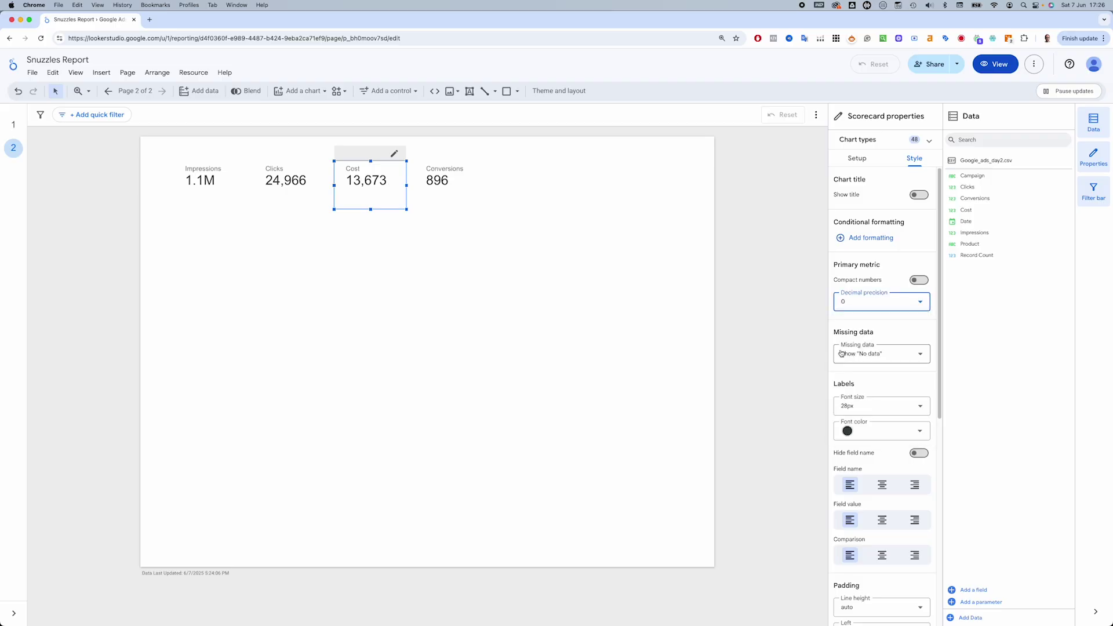
pyautogui.click(548, 297)
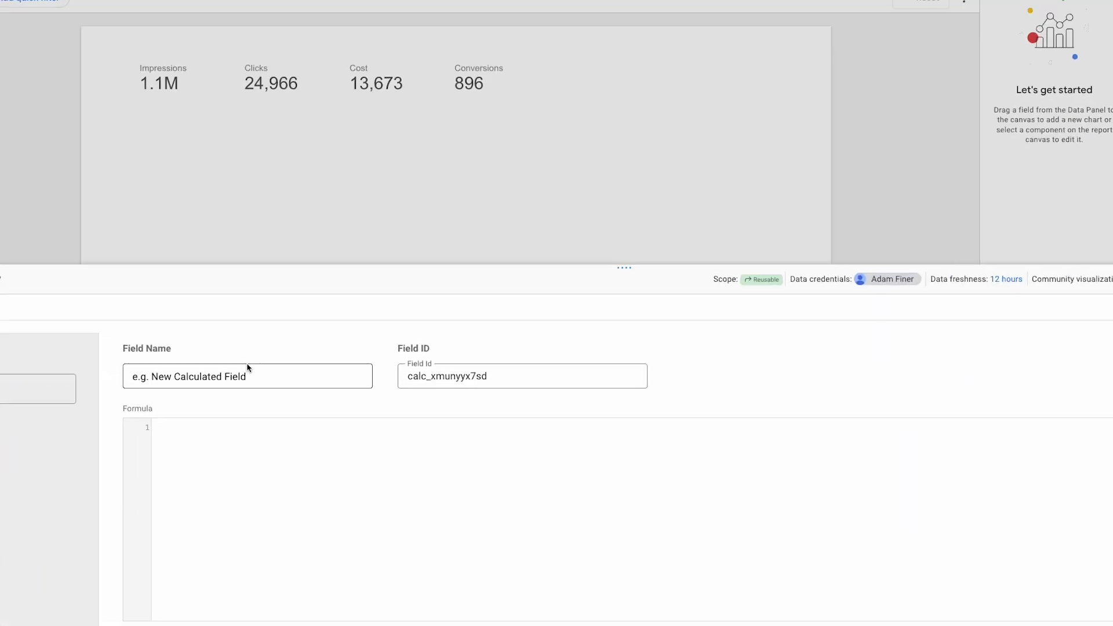
# Create the CTR calculated field as SUM(Clicks)/SUM(Impressions)
pyautogui.click(225, 595)
pyautogui.click(289, 493)
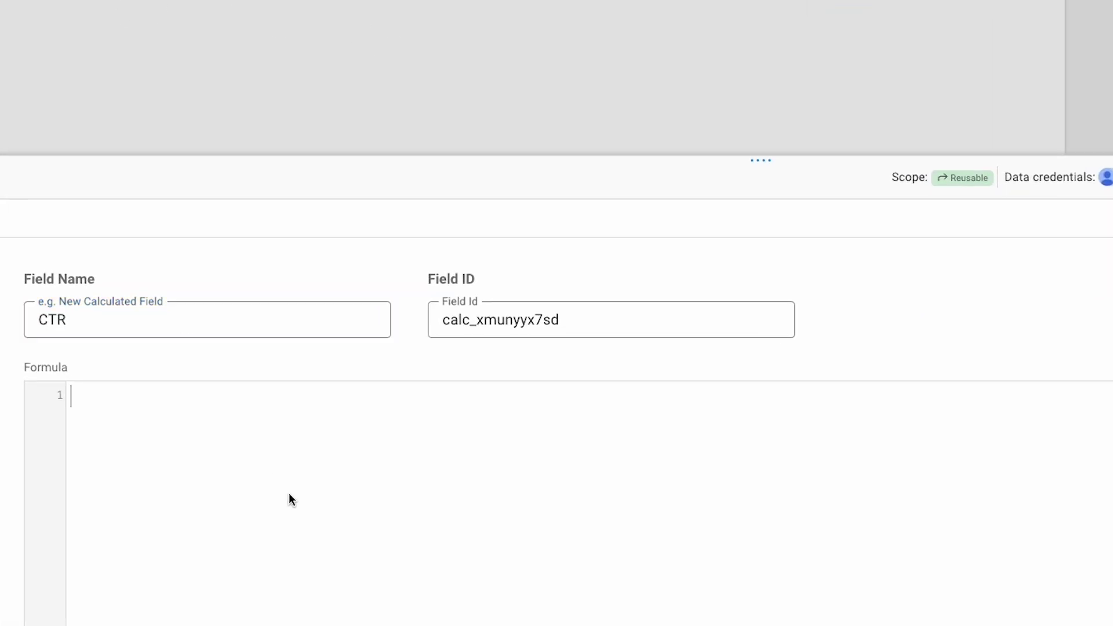
pyautogui.write('su')
pyautogui.press('Return')
pyautogui.write('clicks')
pyautogui.press('Return')
pyautogui.press('Right')
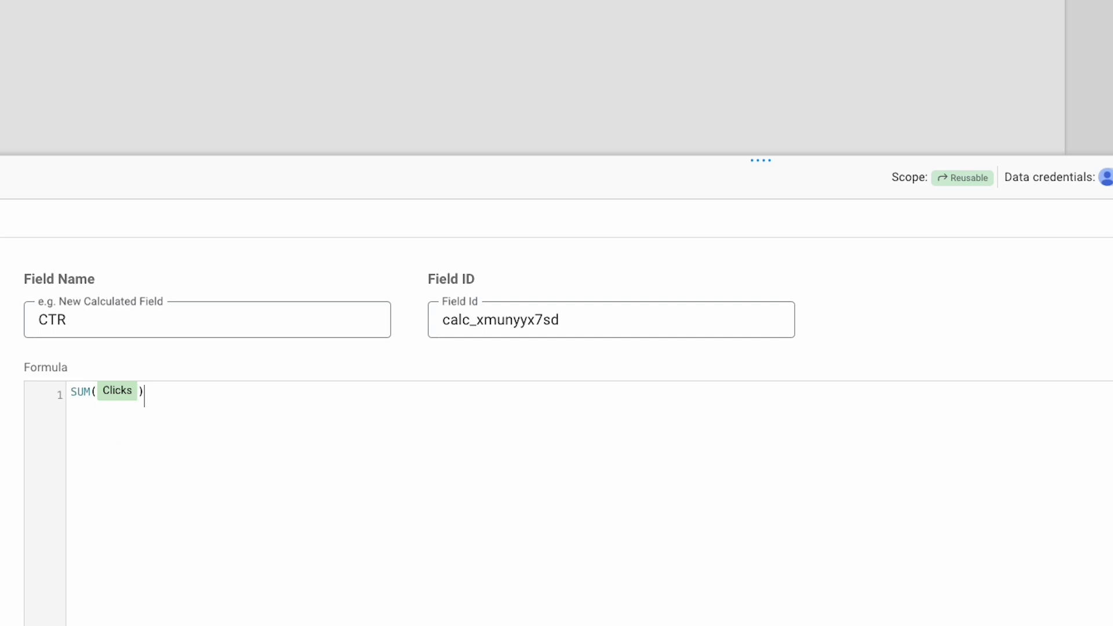
pyautogui.write('/sum')
pyautogui.press('Return')
pyautogui.write('Impre')
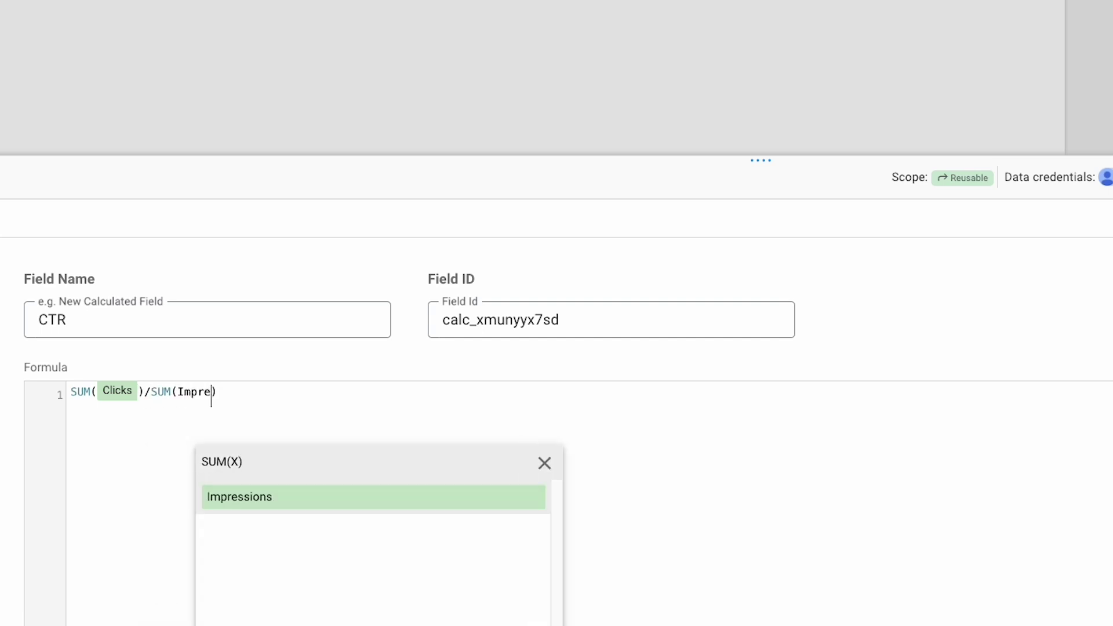
pyautogui.press('Return')
pyautogui.click(584, 464)
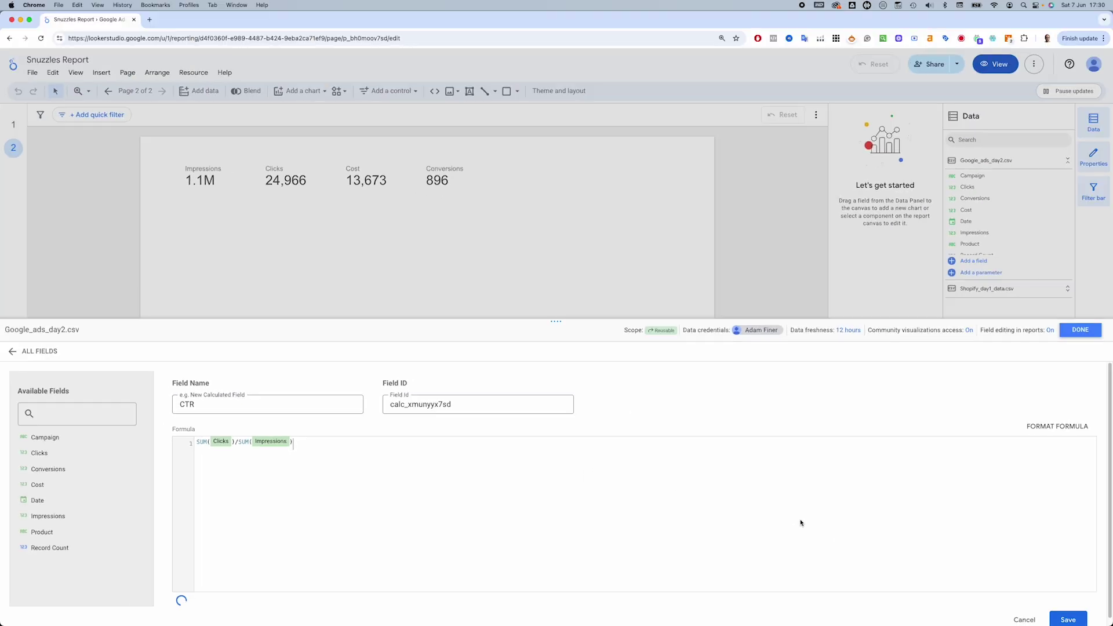
pyautogui.click(1070, 606)
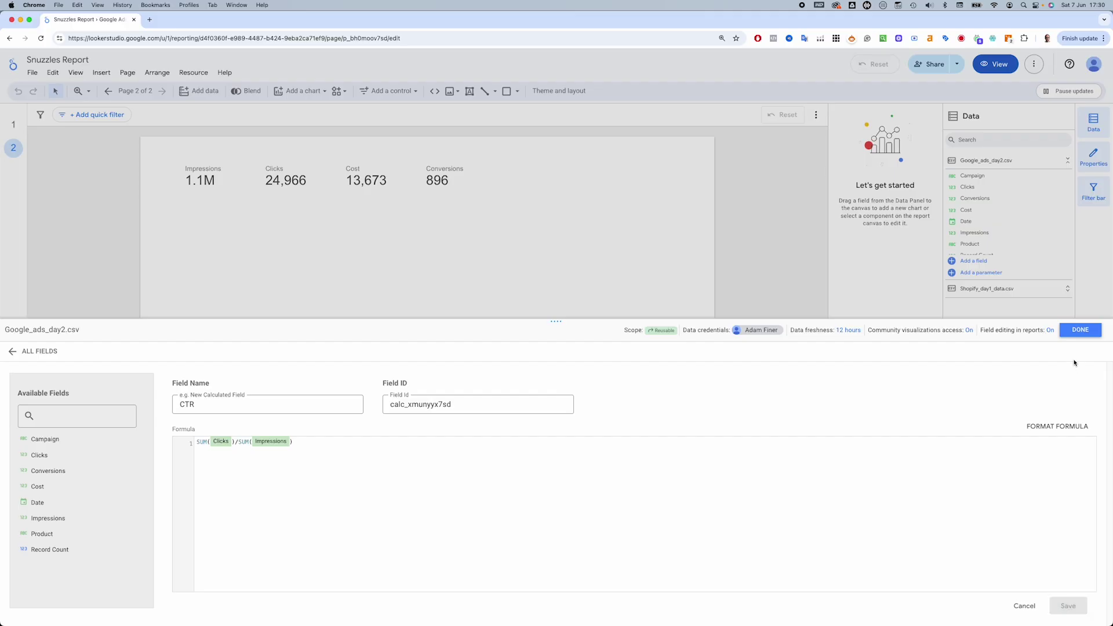
pyautogui.click(1076, 334)
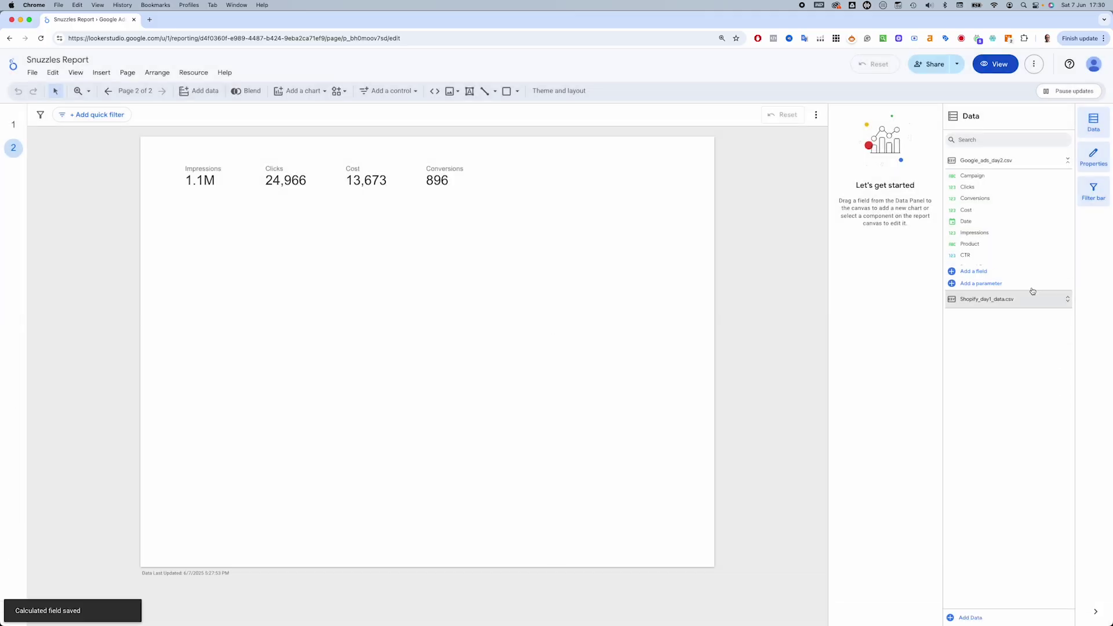
# Create the CPC calculated field as SUM(Cost)/SUM(Clicks)
pyautogui.click(974, 271)
pyautogui.click(984, 291)
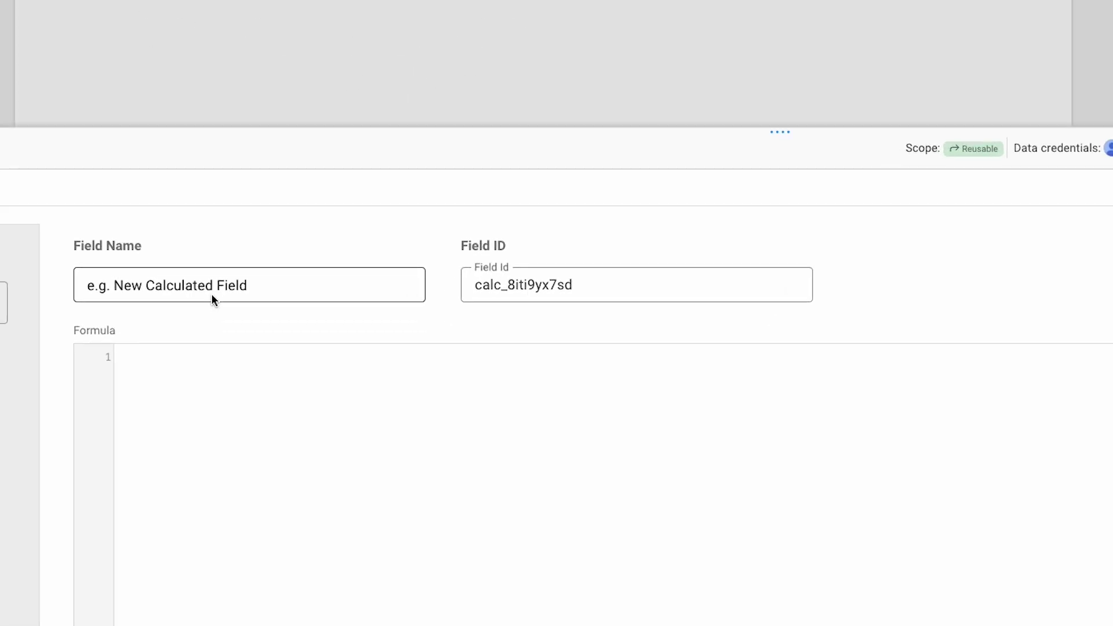
pyautogui.click(247, 420)
pyautogui.write('CPC')
pyautogui.click(338, 504)
pyautogui.write('SU')
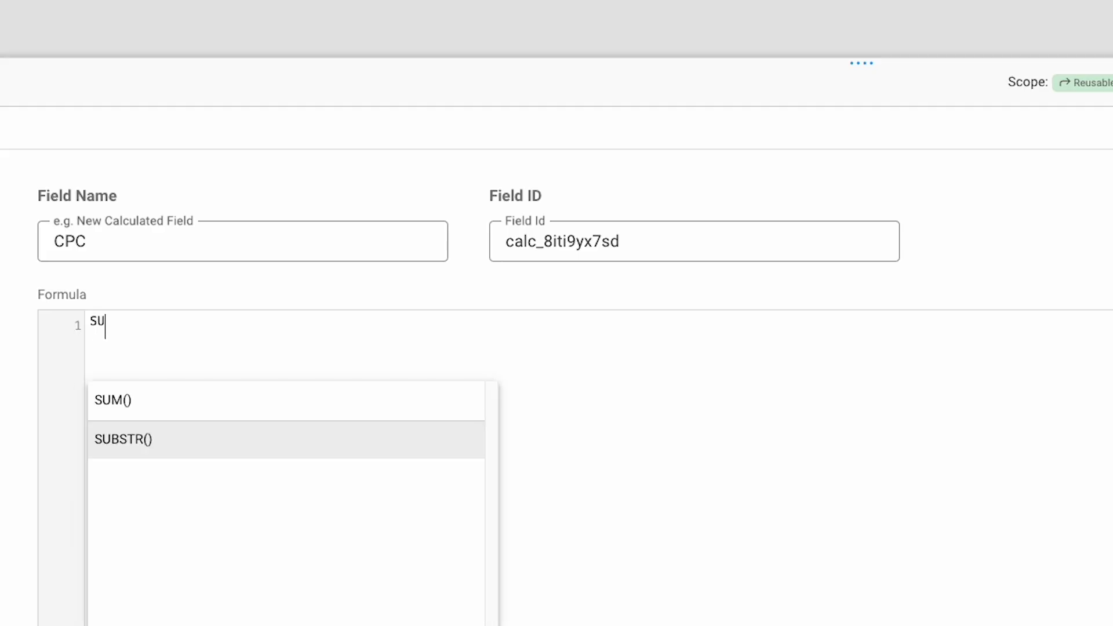
pyautogui.write('M(Cost')
pyautogui.press('Right')
pyautogui.write('/SUM(')
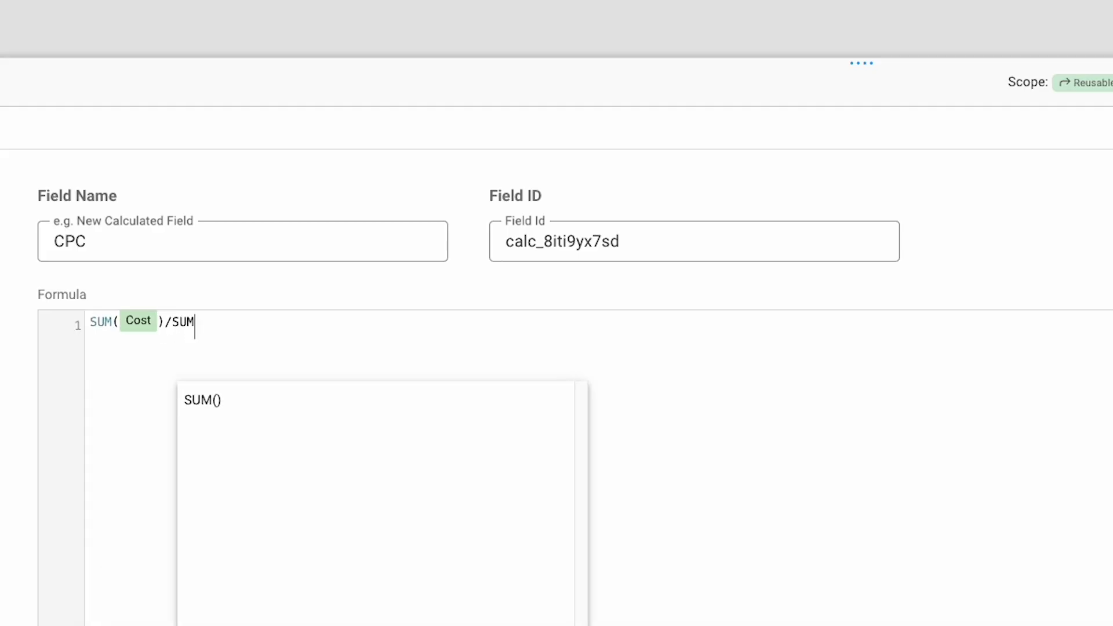
pyautogui.write('clicks')
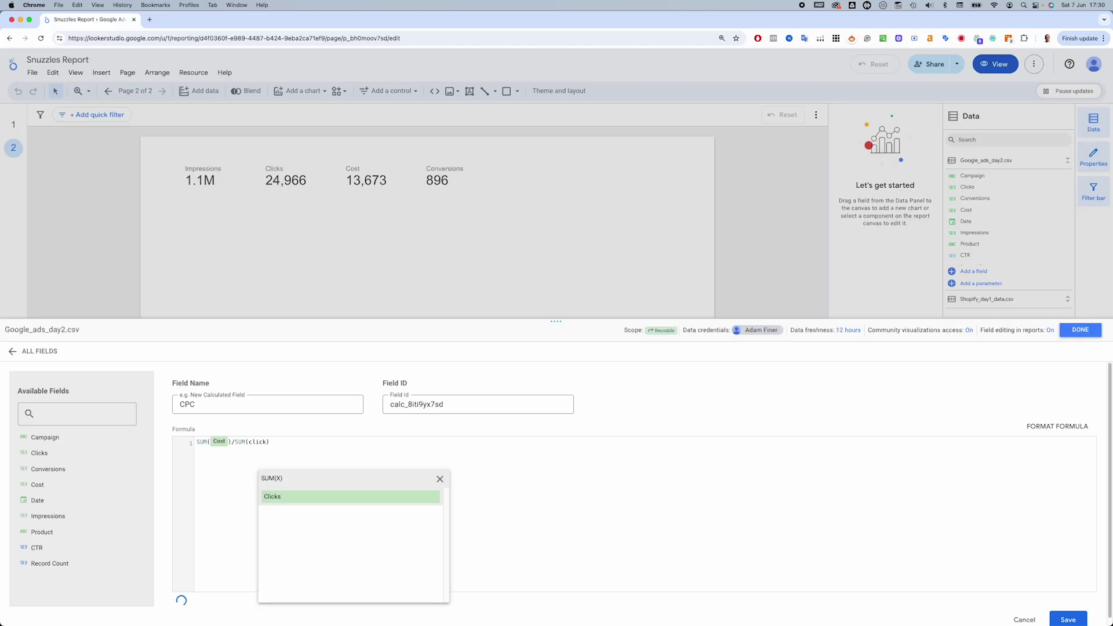
pyautogui.press('Return')
pyautogui.click(1068, 618)
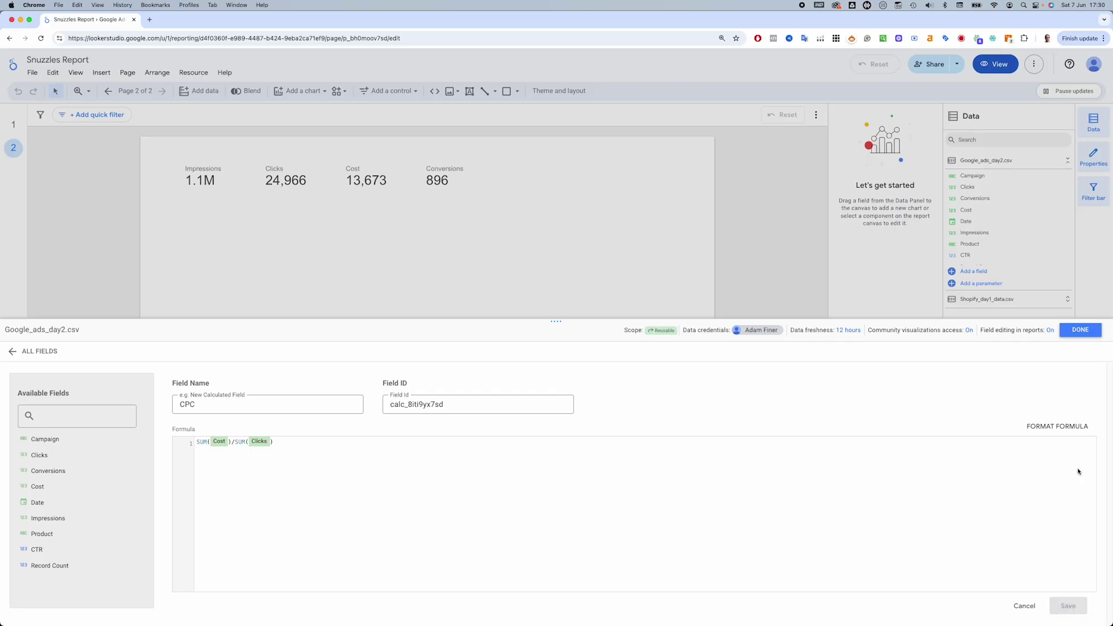
# Add CTR and CPC scorecards to the right of Conversions
pyautogui.click(1079, 330)
pyautogui.click(449, 172)
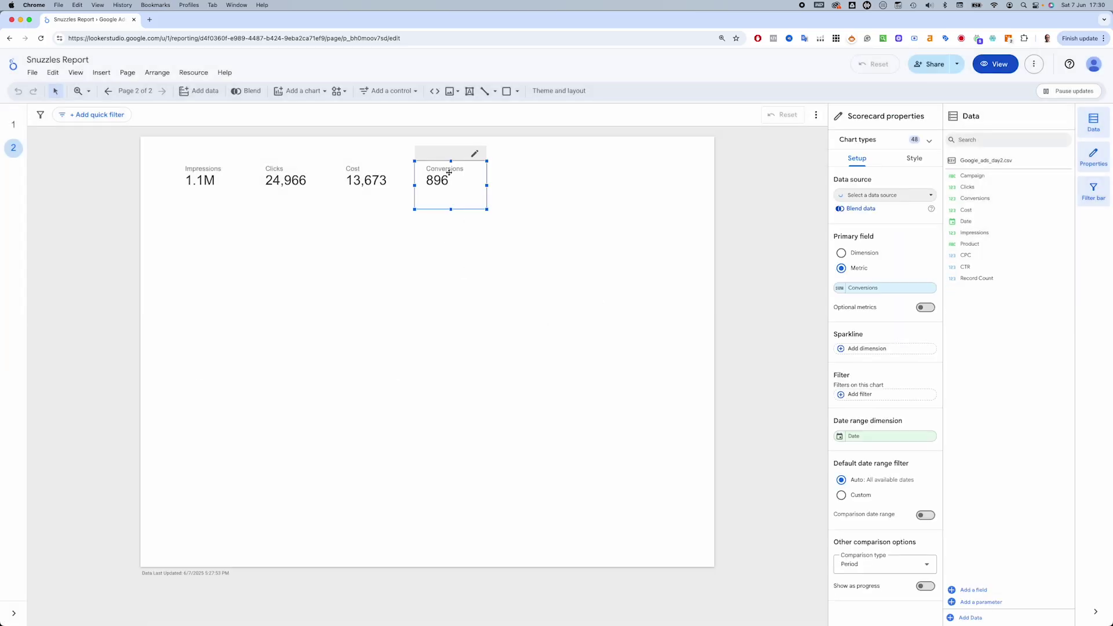
pyautogui.press('super+d')
pyautogui.moveTo(461, 201); pyautogui.dragTo(530, 191)
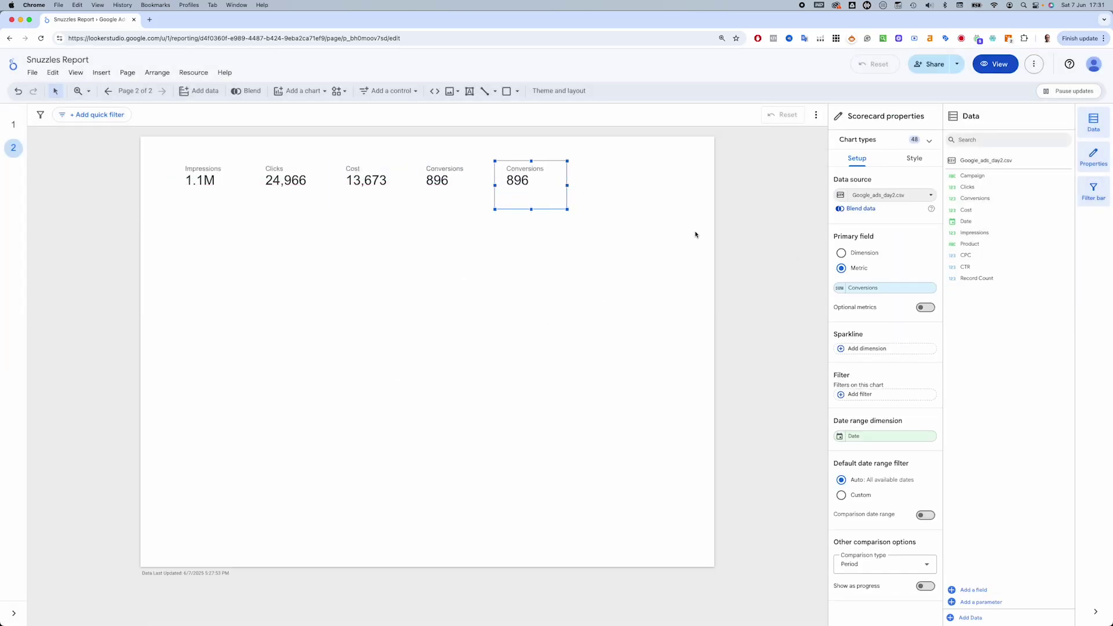
pyautogui.click(877, 288)
pyautogui.click(862, 364)
pyautogui.moveTo(540, 196); pyautogui.dragTo(619, 196)
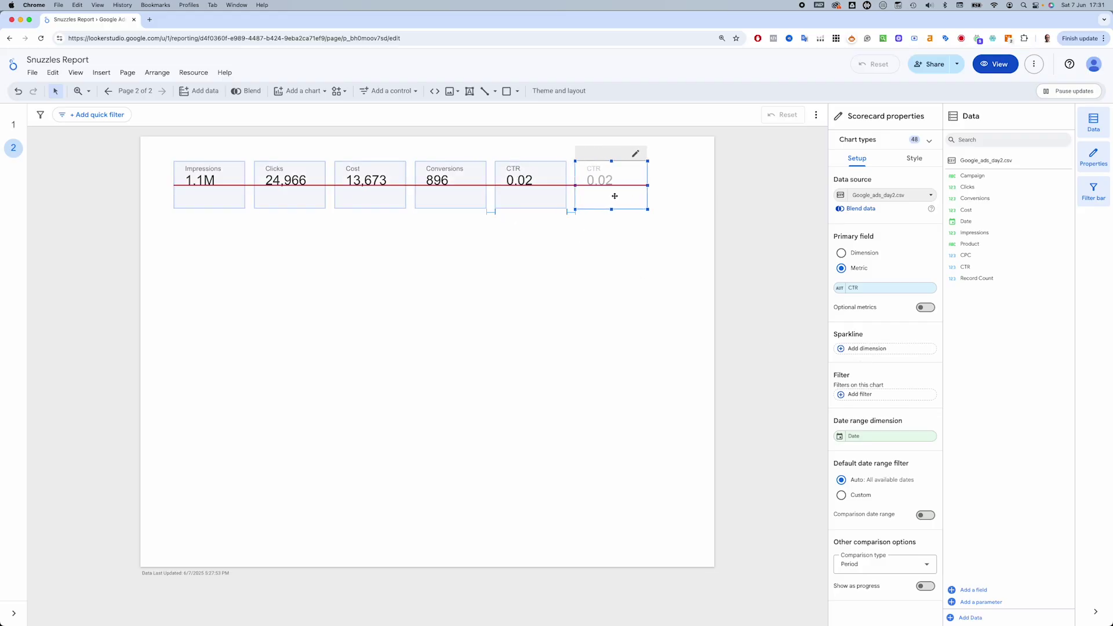
pyautogui.click(909, 288)
pyautogui.click(846, 324)
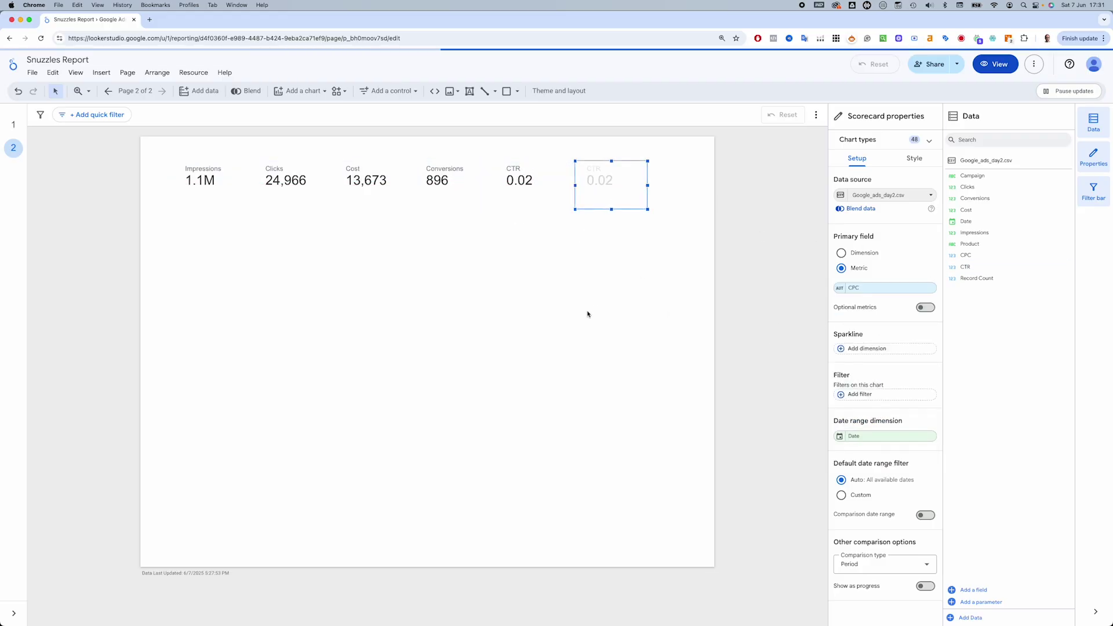
# Change the CTR field type to Percent in the Google_ads_day2.csv data source
pyautogui.click(505, 197)
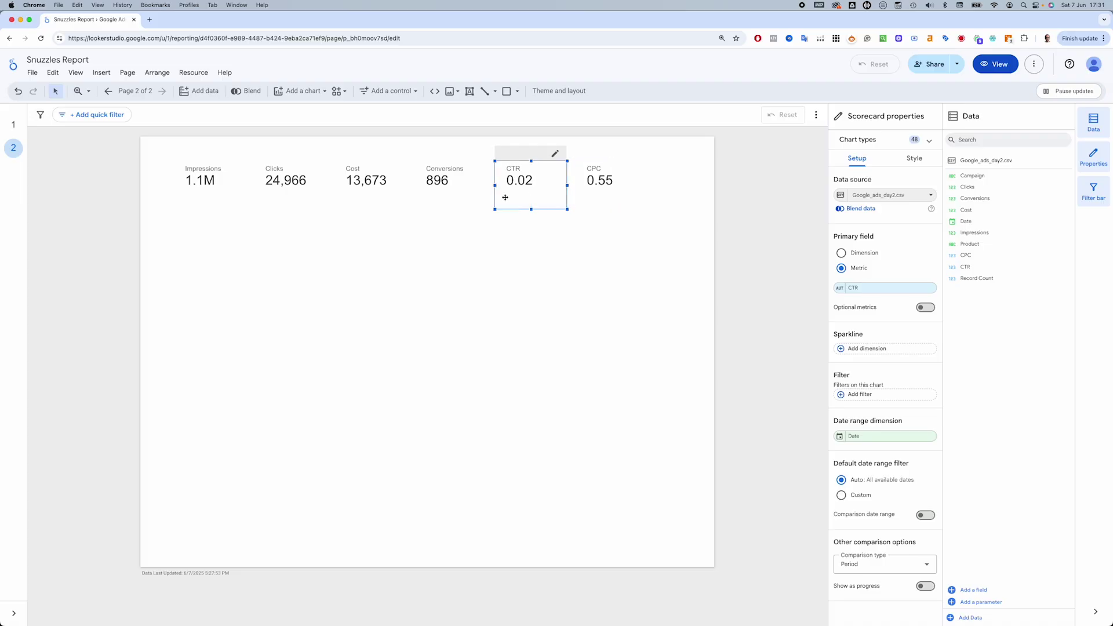
pyautogui.click(204, 74)
pyautogui.click(224, 87)
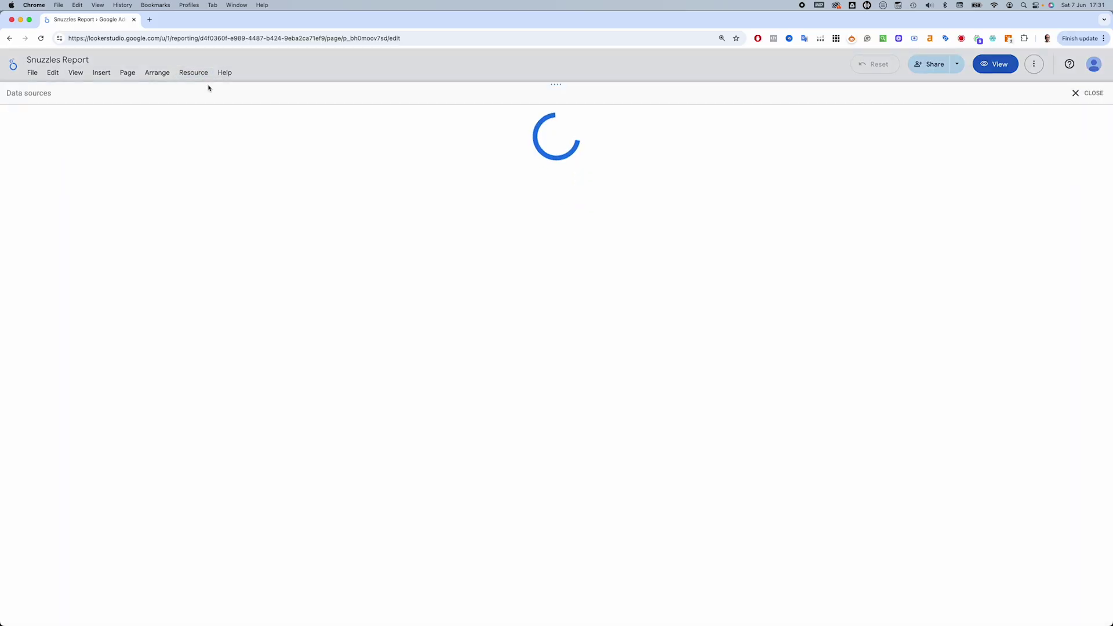
pyautogui.click(607, 151)
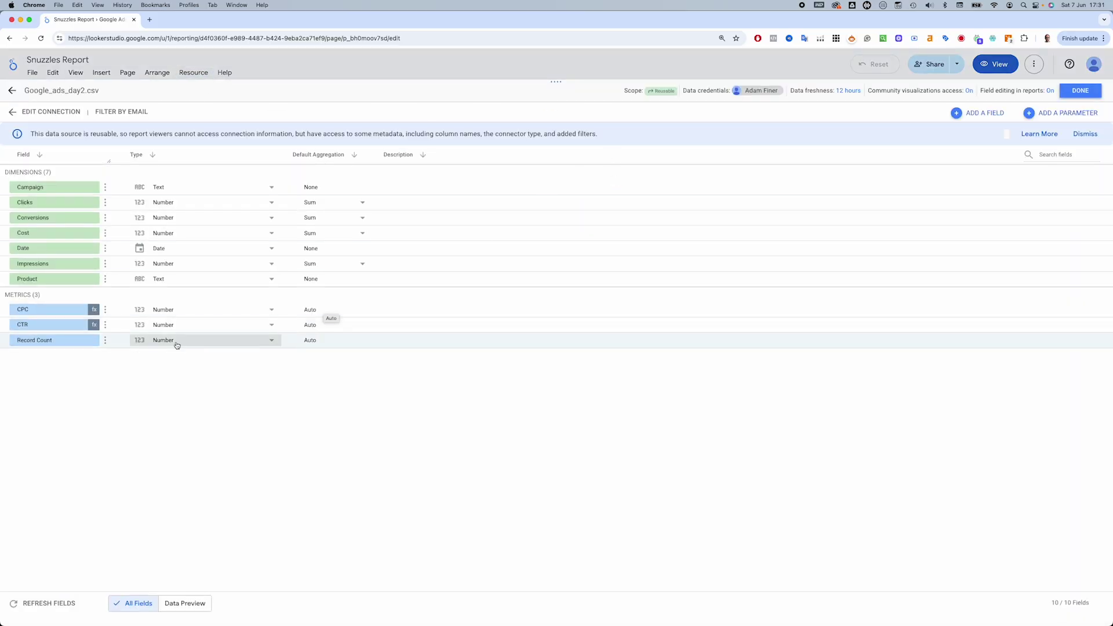
pyautogui.click(164, 325)
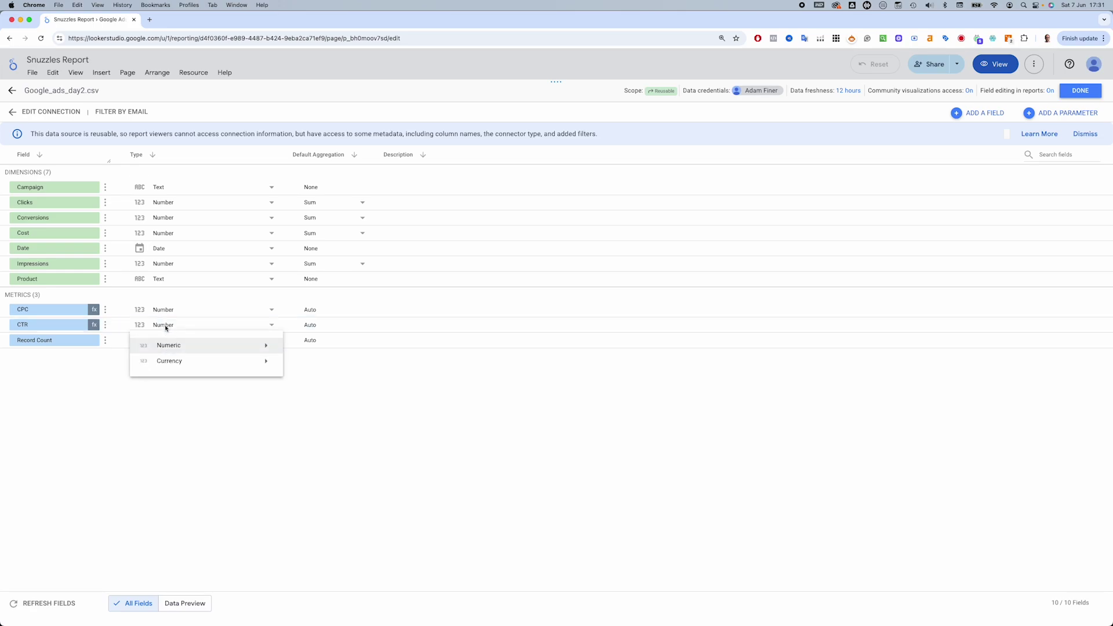
pyautogui.moveTo(165, 345)
pyautogui.click(301, 361)
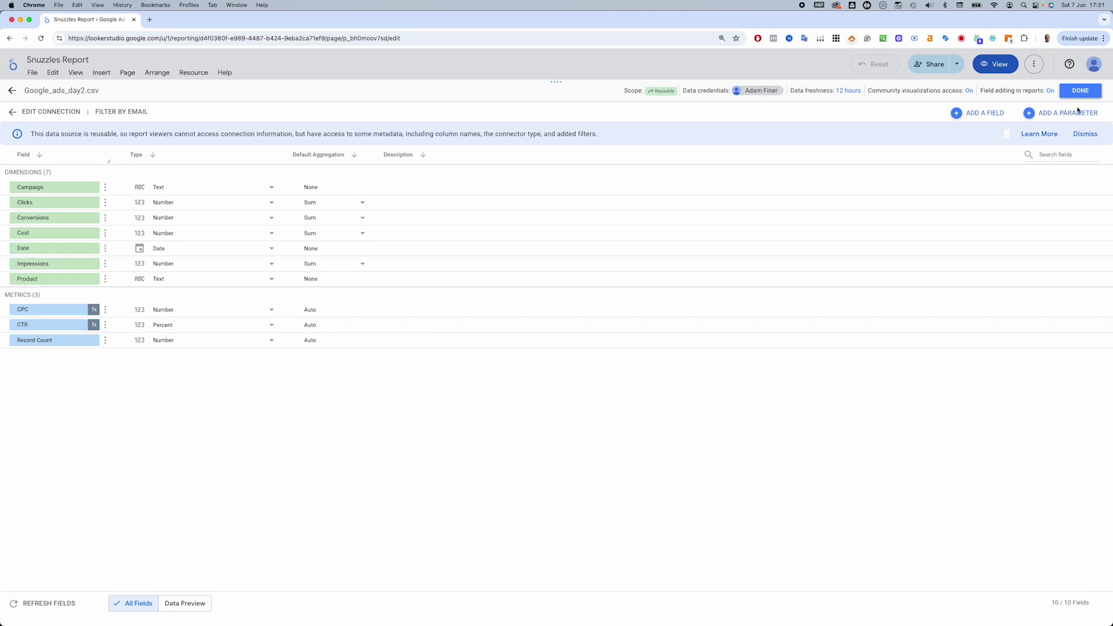
pyautogui.click(1085, 91)
pyautogui.click(1089, 92)
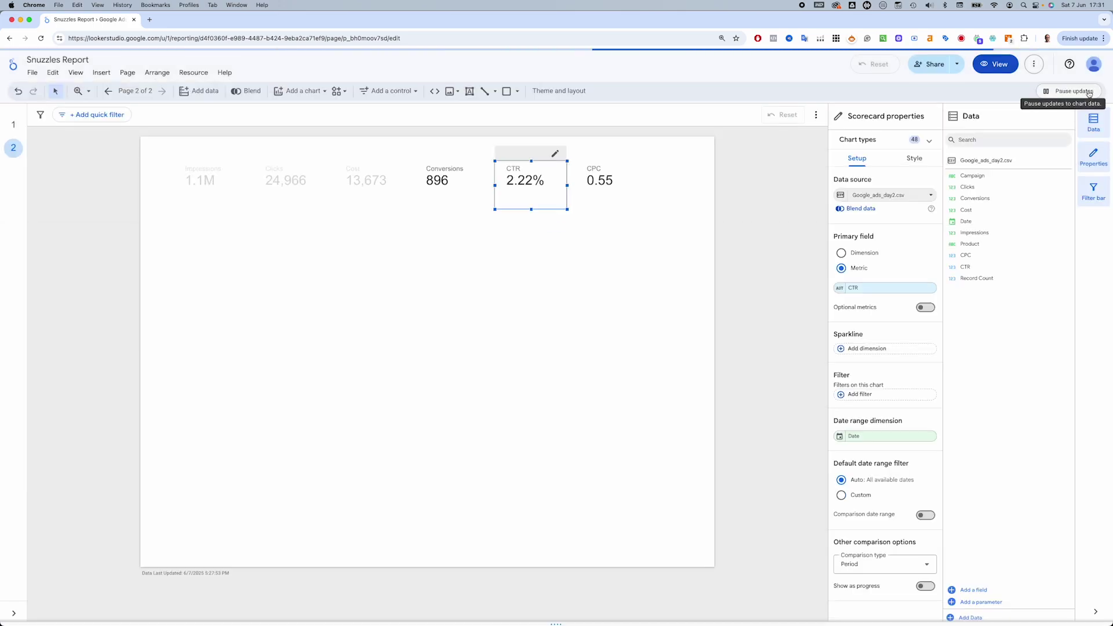
pyautogui.click(539, 227)
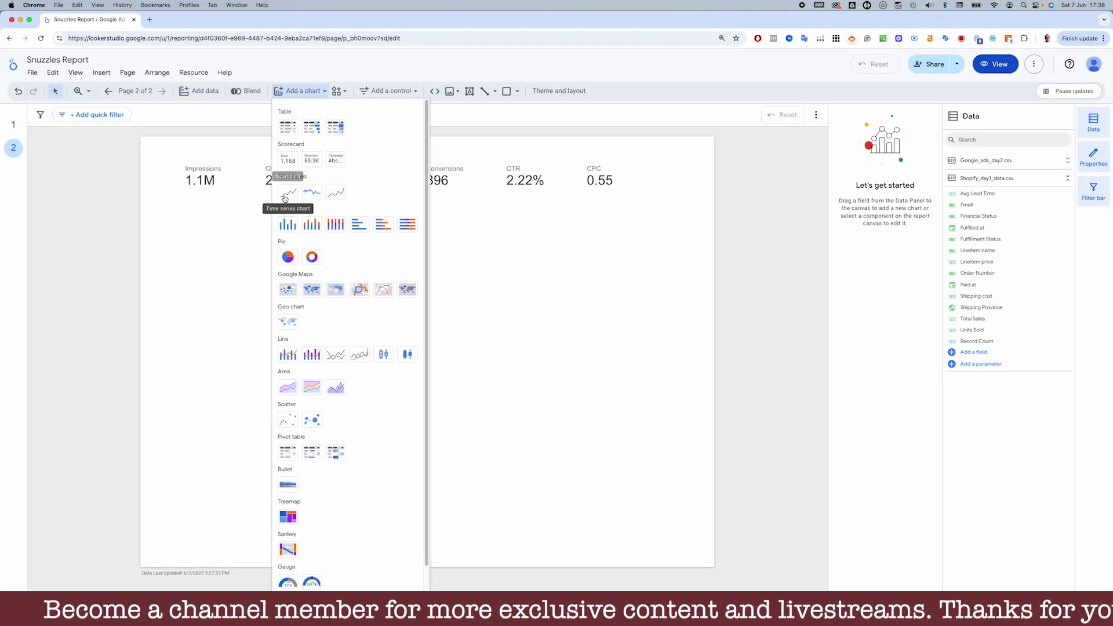
# Draw a daily Impressions time series chart below the six scorecards
pyautogui.click(293, 103)
pyautogui.moveTo(173, 211)
pyautogui.mouseDown()
pyautogui.moveTo(544, 360)
pyautogui.moveTo(500, 366)
pyautogui.mouseUp()
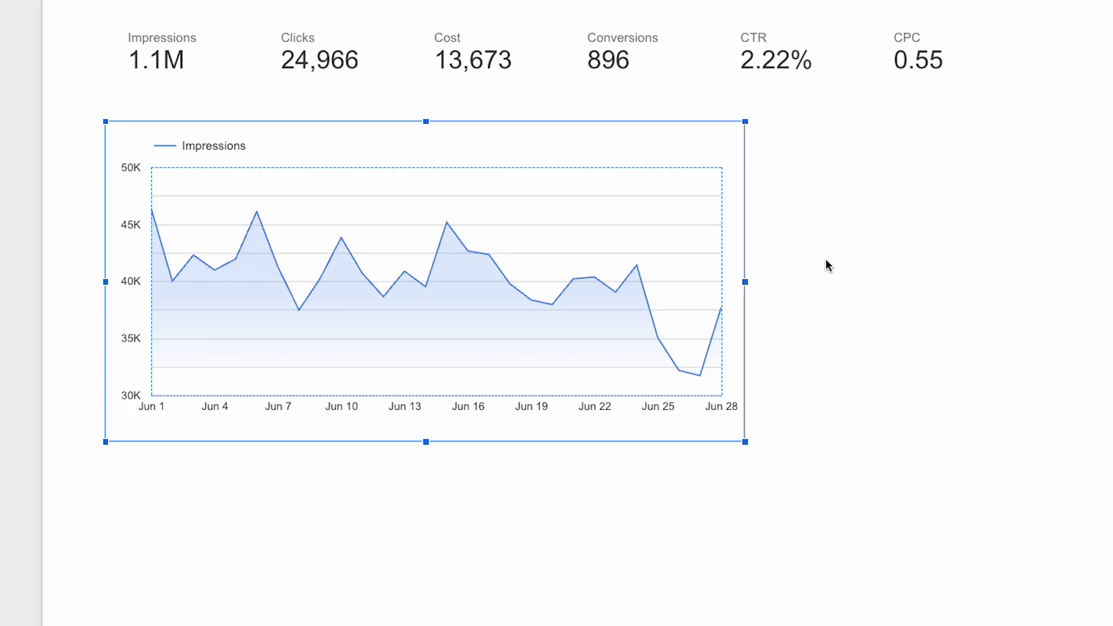
pyautogui.click(606, 281)
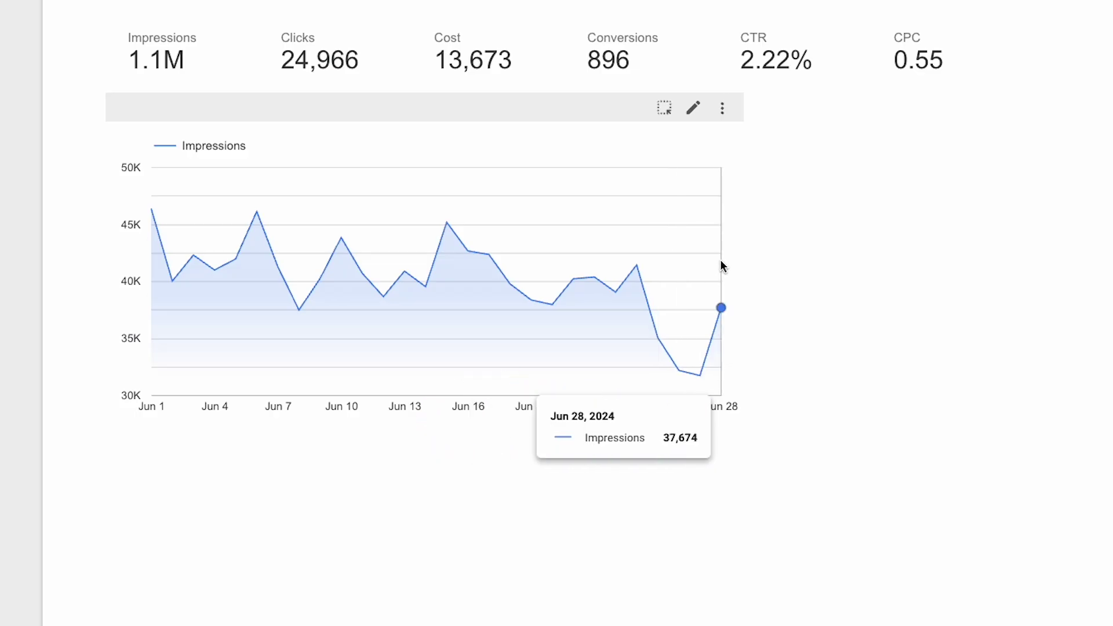
# Enable optional metrics on the time series with Clicks, Conversions and Cost
pyautogui.click(574, 164)
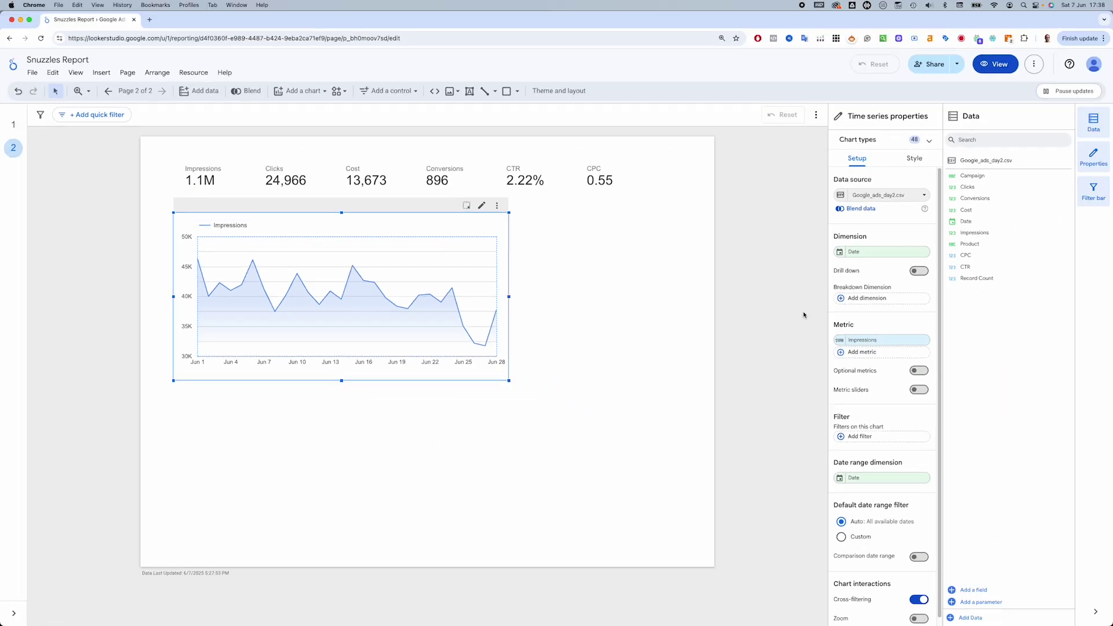
pyautogui.click(919, 370)
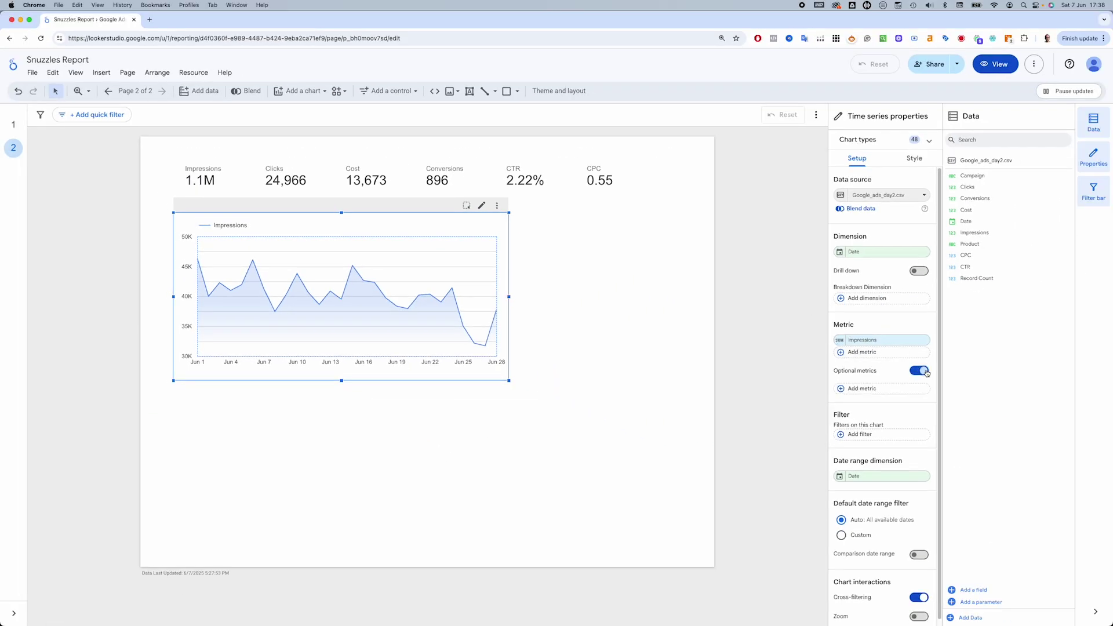
pyautogui.click(869, 394)
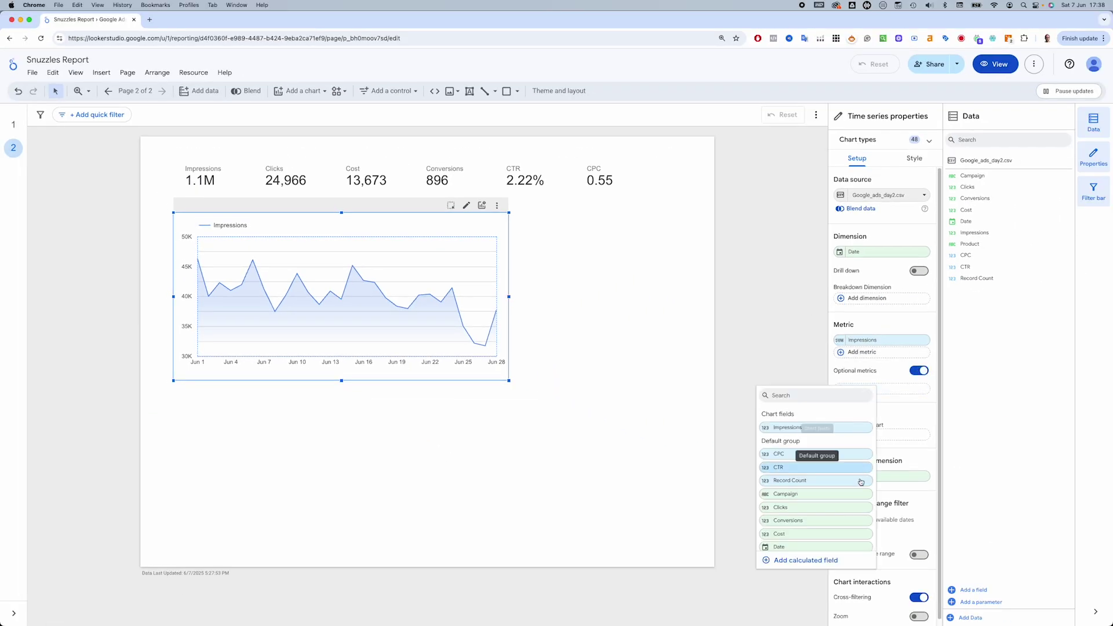
pyautogui.click(807, 506)
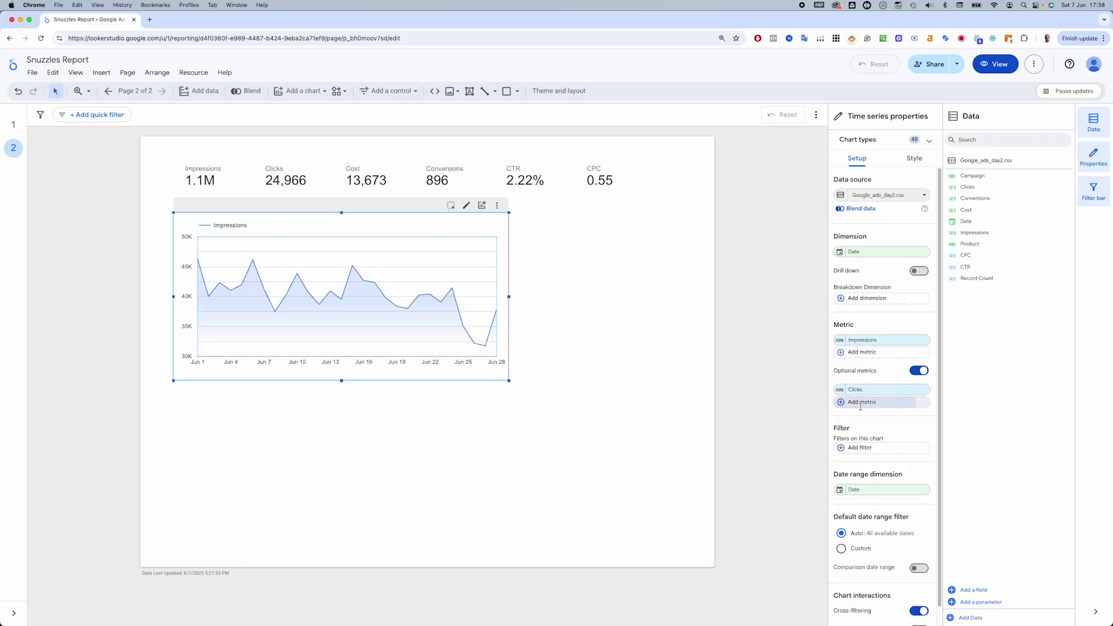
pyautogui.click(869, 403)
pyautogui.click(858, 544)
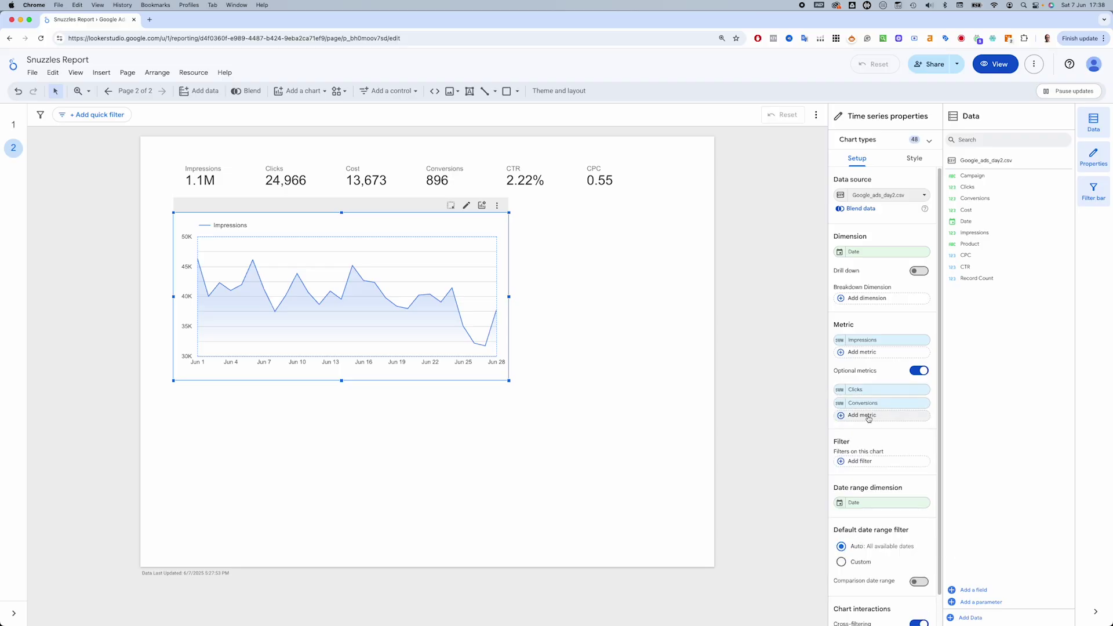
pyautogui.click(867, 416)
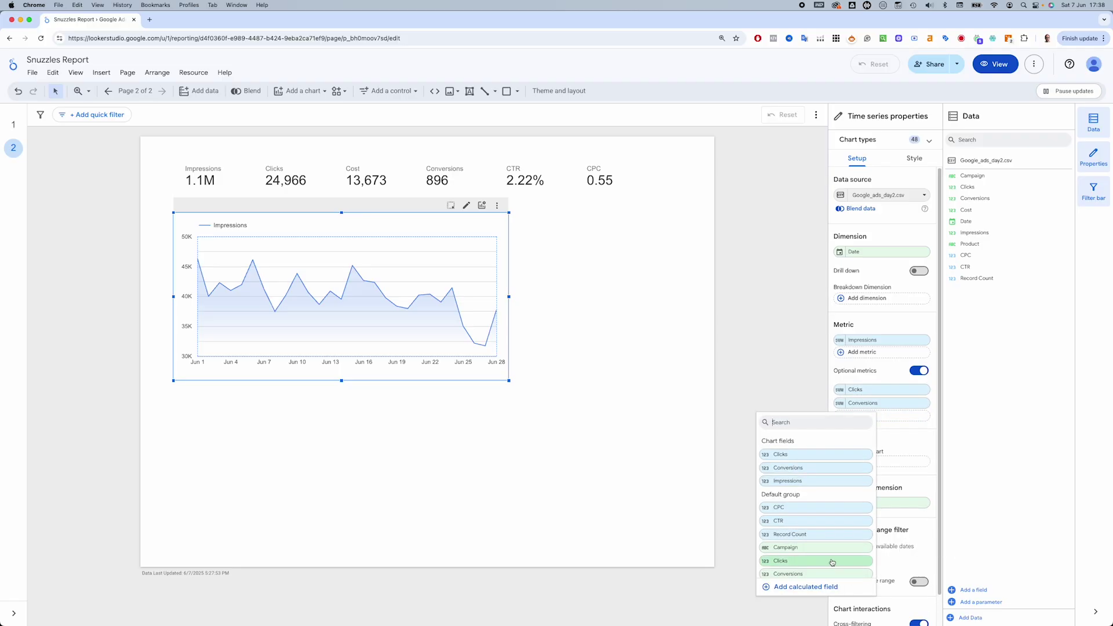
pyautogui.scroll(-2, 832, 563)
pyautogui.click(810, 574)
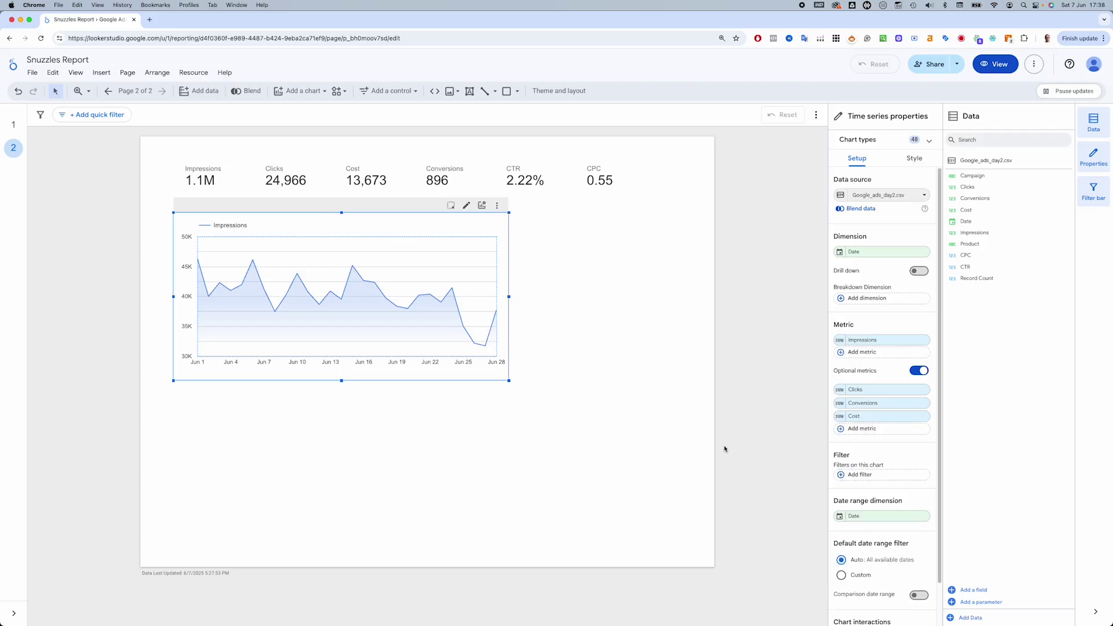
pyautogui.click(648, 408)
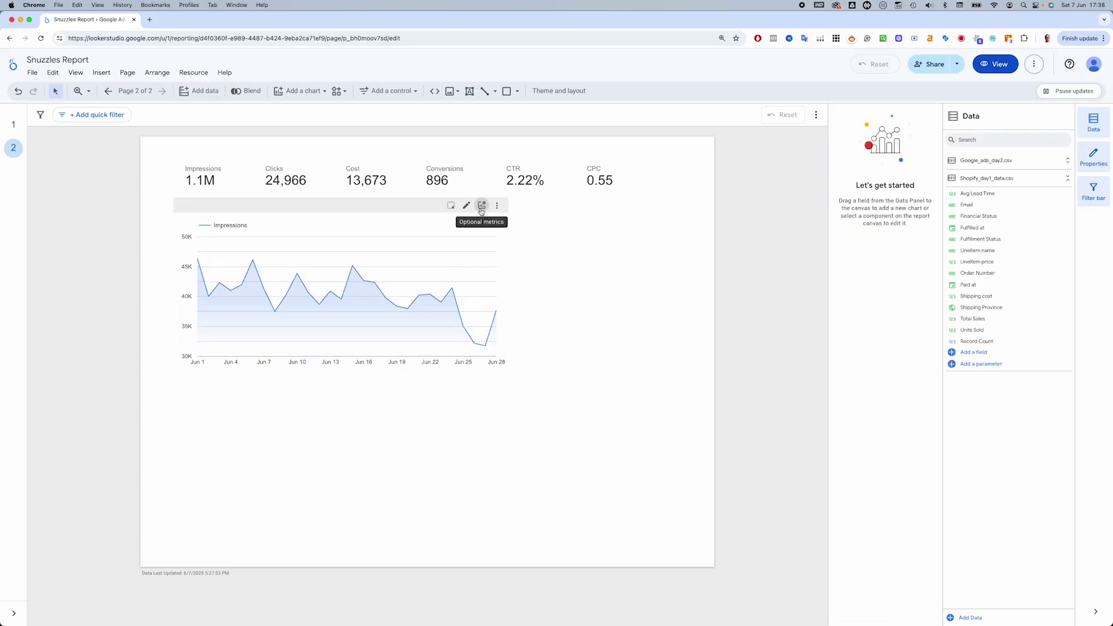
# Switch the time series to plot only Conversions via its optional metrics list
pyautogui.click(482, 206)
pyautogui.click(493, 241)
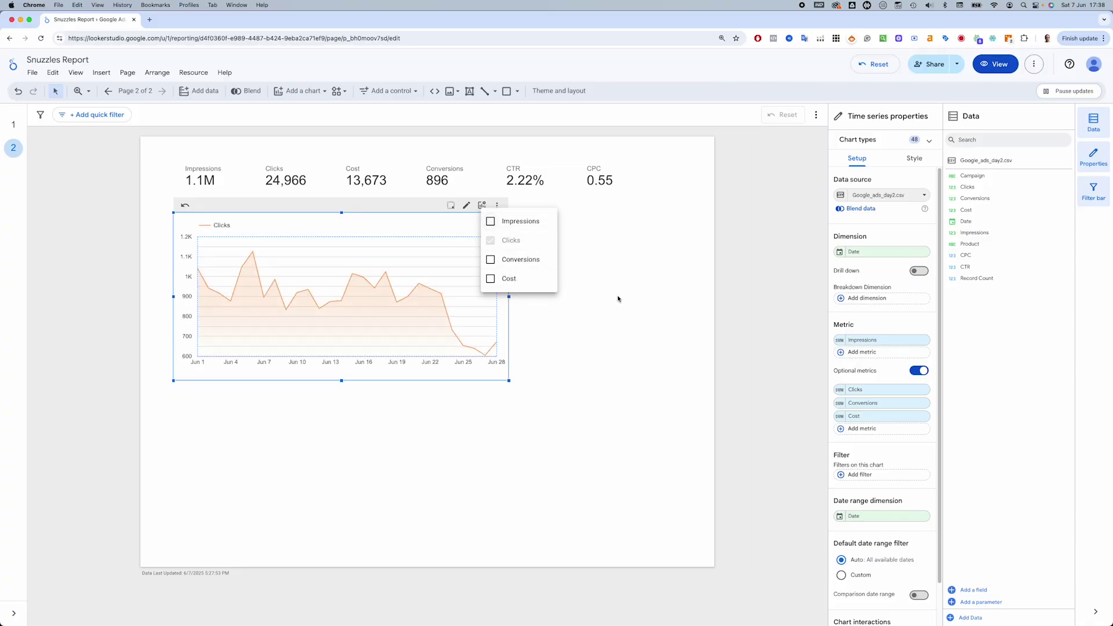
pyautogui.click(465, 299)
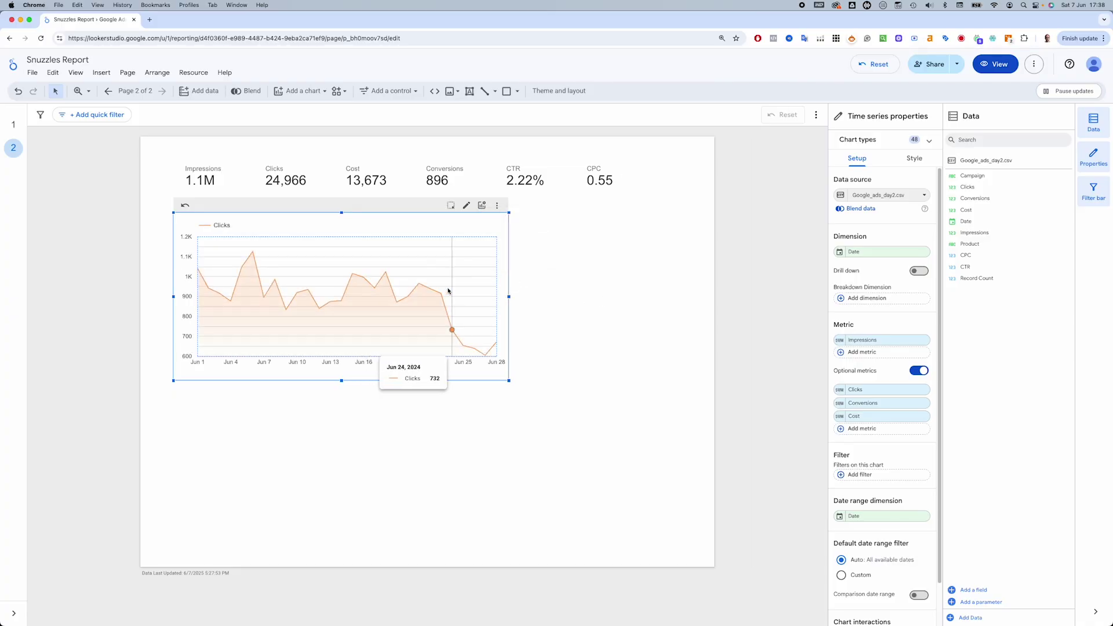
pyautogui.click(482, 205)
pyautogui.click(490, 256)
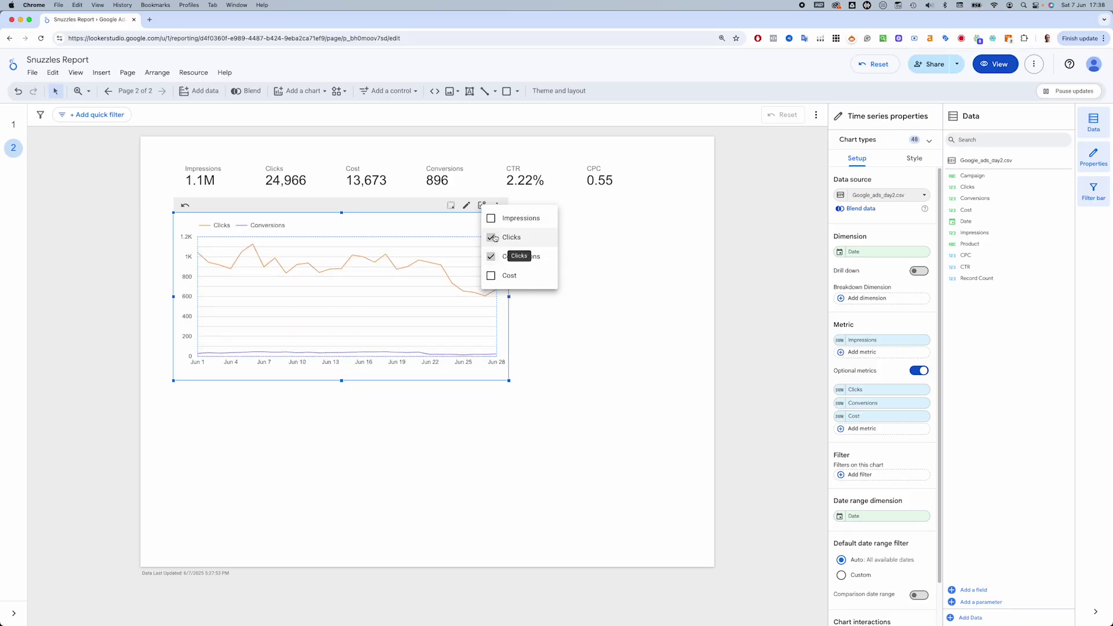
pyautogui.click(491, 237)
pyautogui.click(611, 303)
pyautogui.moveTo(421, 267)
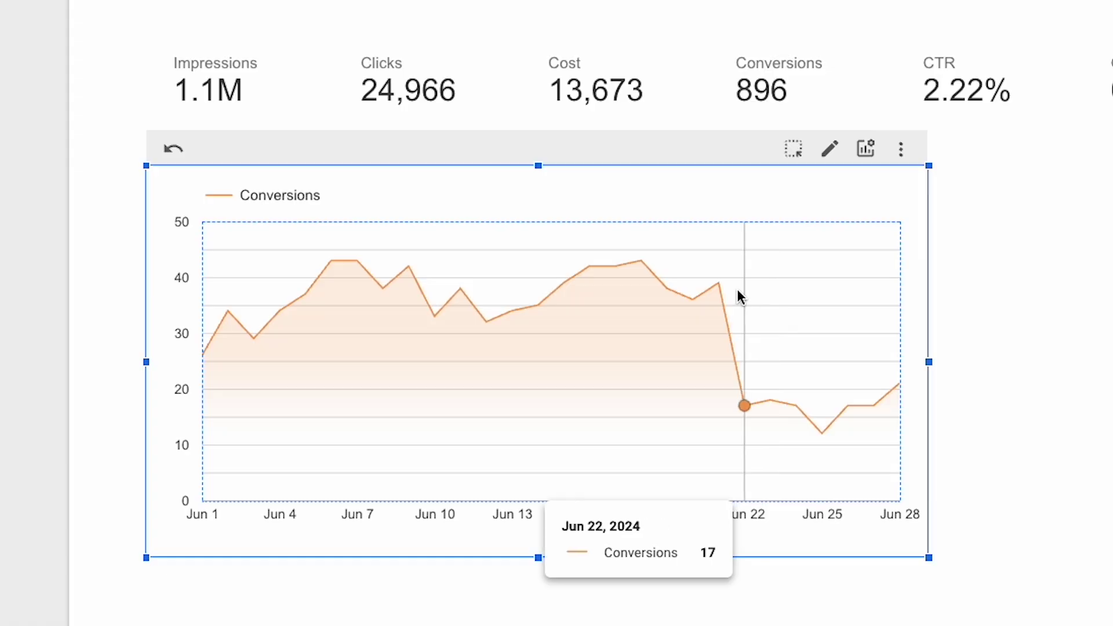
pyautogui.press('Escape')
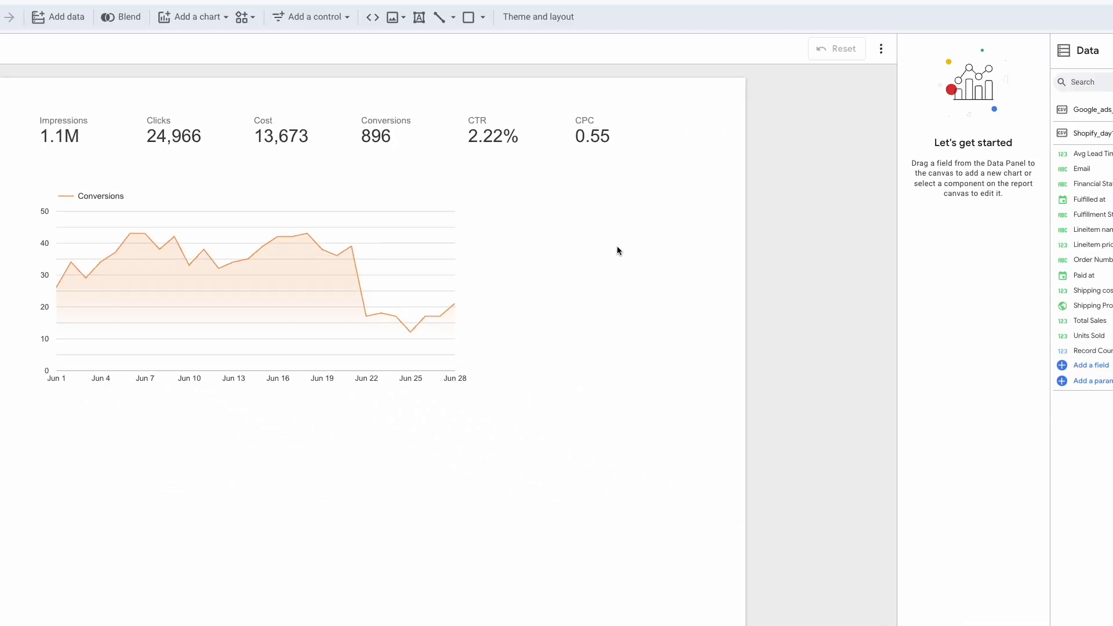
# Break the time series down by Campaign, page through the legend, then remove the breakdown
pyautogui.click(416, 219)
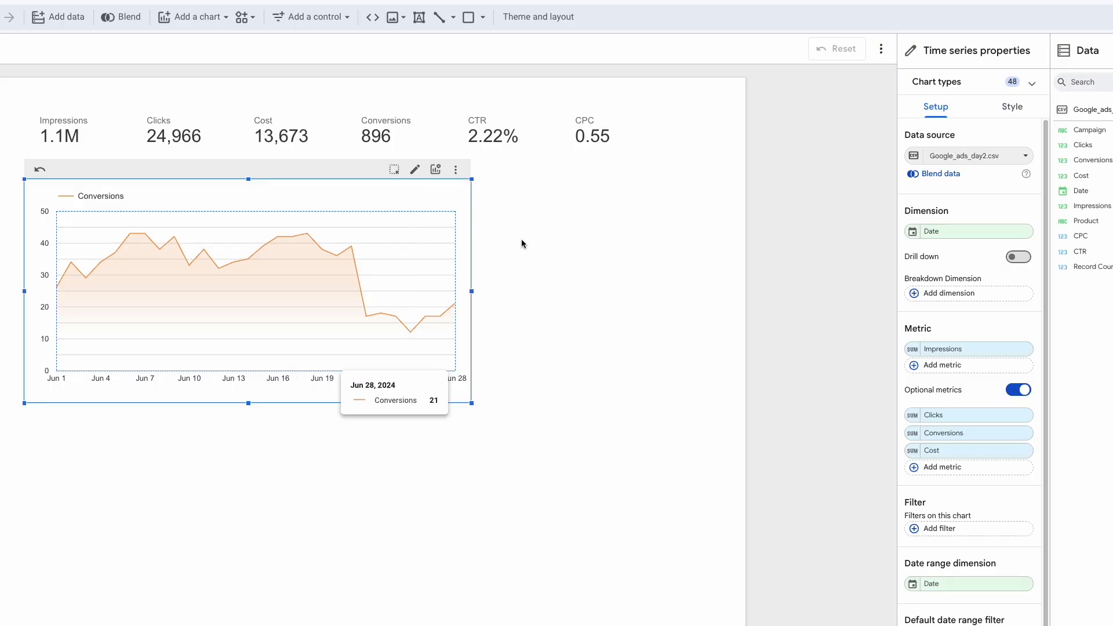
pyautogui.click(974, 294)
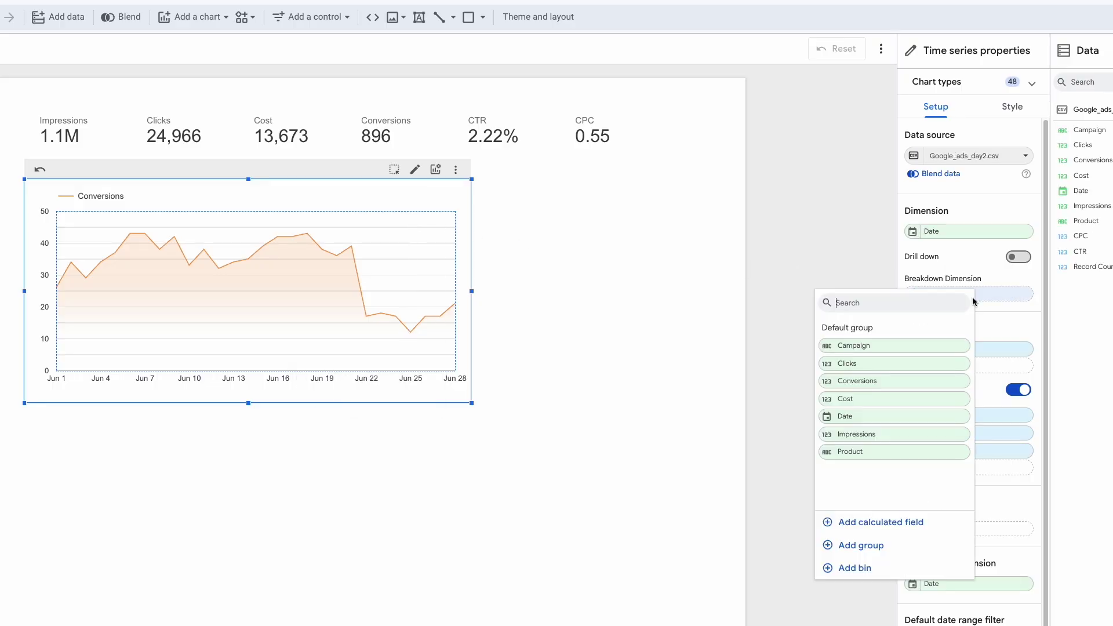
pyautogui.click(929, 347)
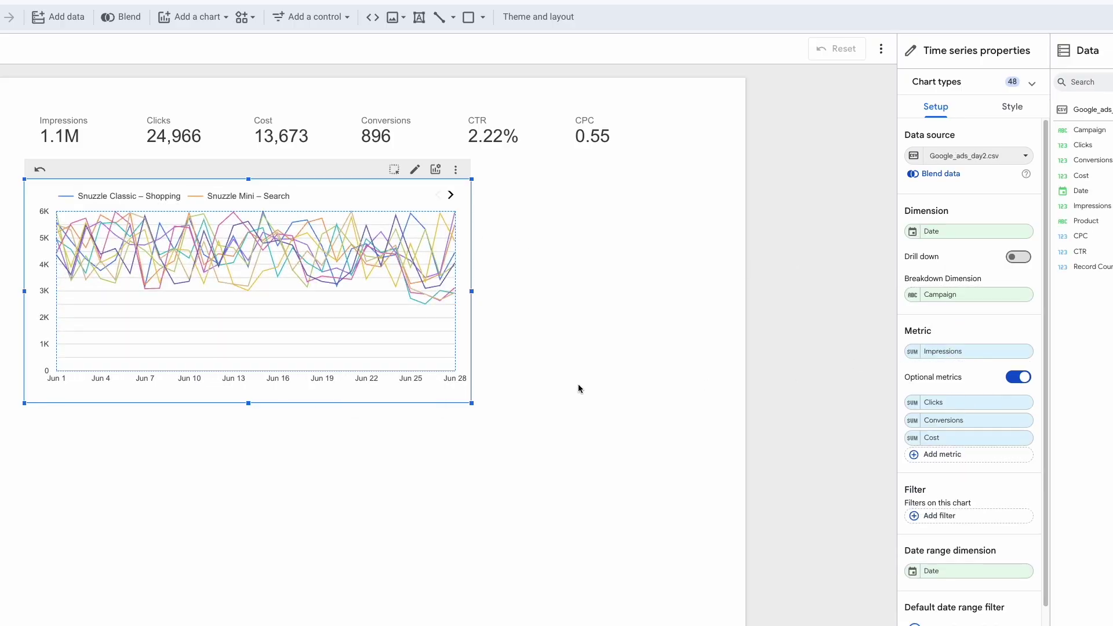
pyautogui.click(452, 196)
pyautogui.click(451, 196)
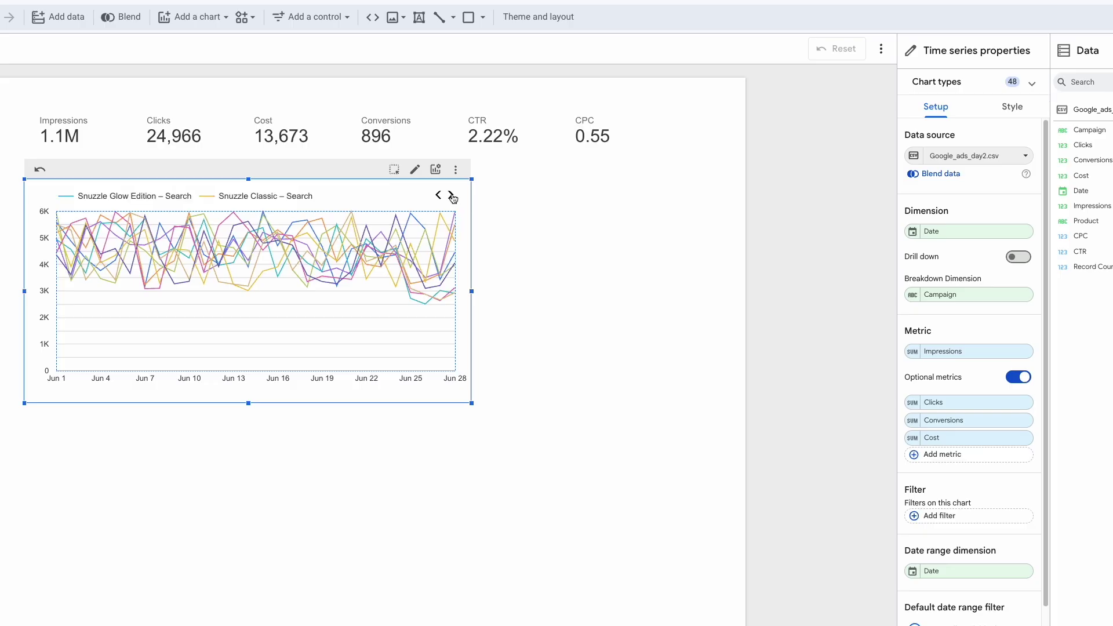
pyautogui.click(451, 196)
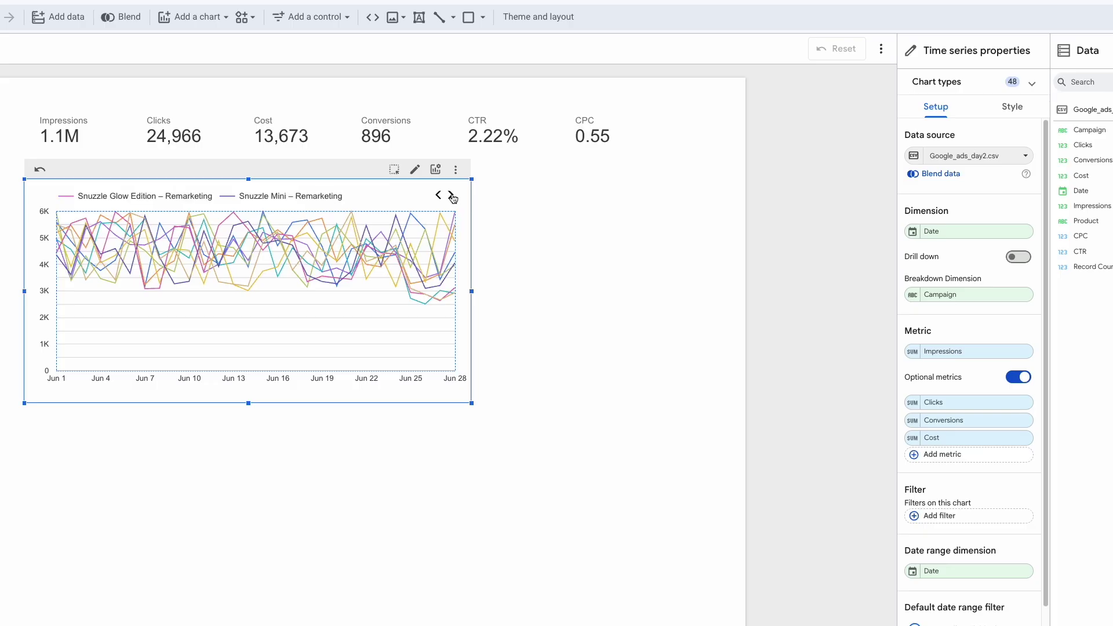
pyautogui.click(452, 196)
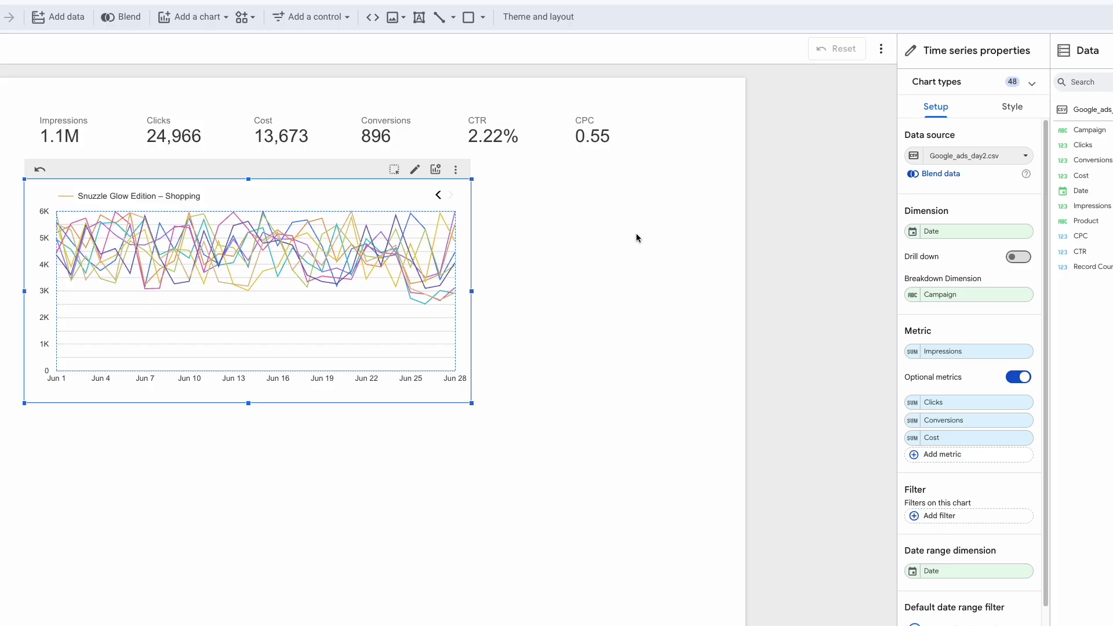
pyautogui.click(1023, 295)
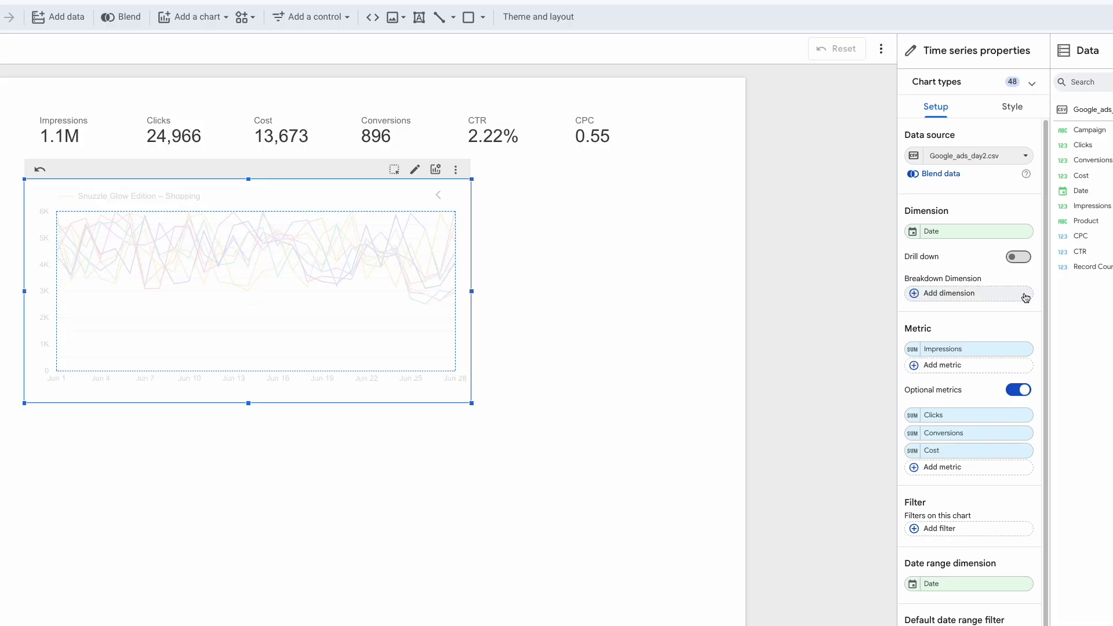
pyautogui.click(208, 17)
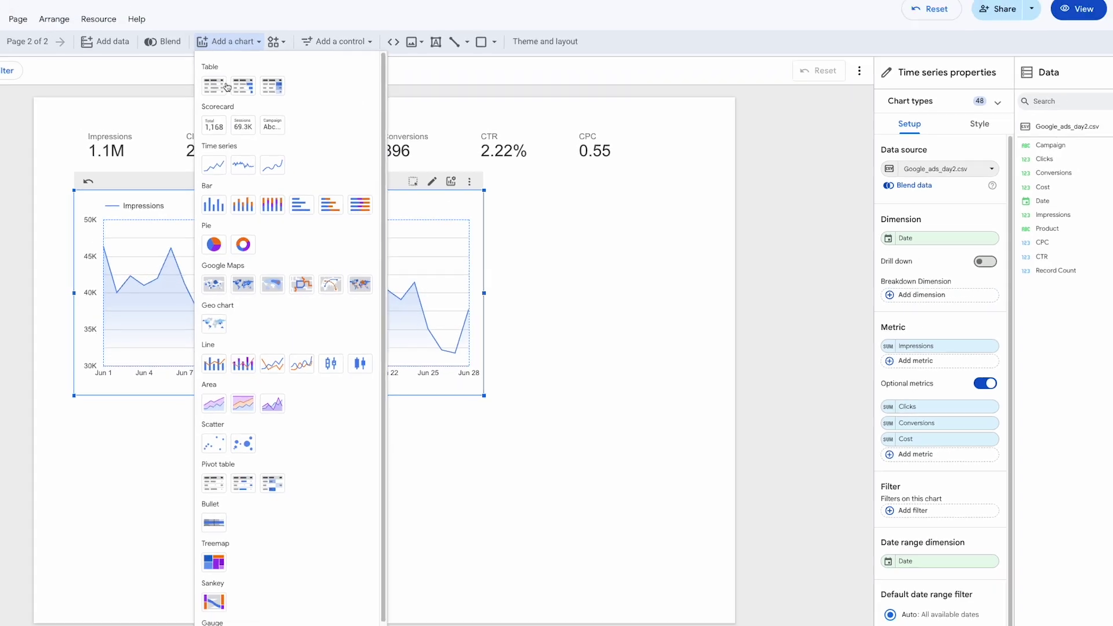
# Draw a table below the time series with Campaign as its dimension
pyautogui.click(223, 86)
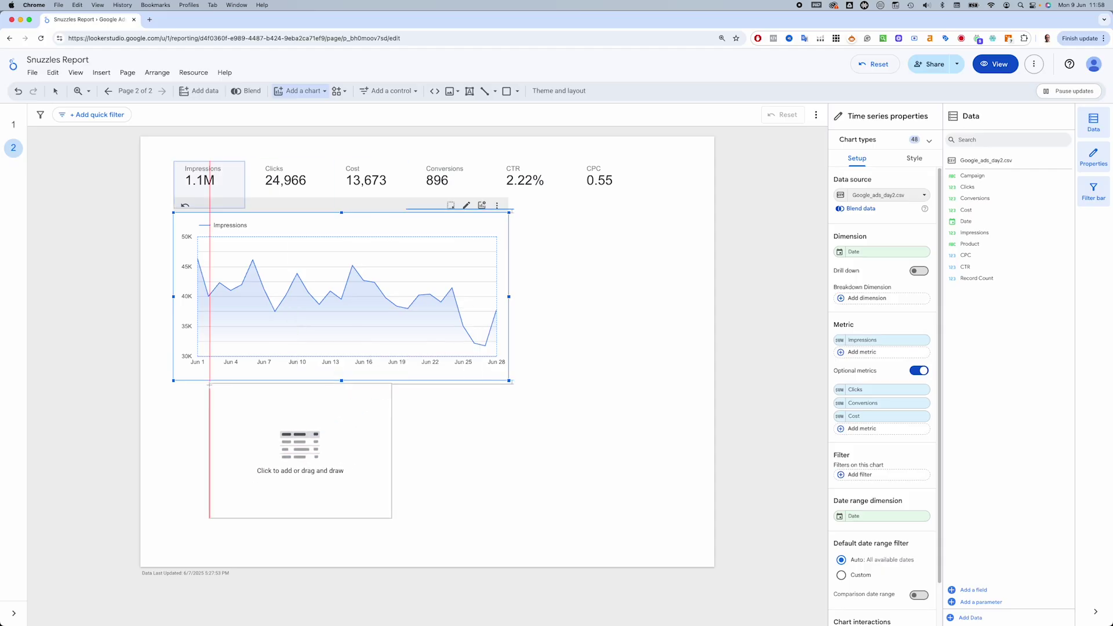
pyautogui.moveTo(172, 388)
pyautogui.mouseDown()
pyautogui.moveTo(516, 542)
pyautogui.moveTo(531, 580)
pyautogui.mouseUp()
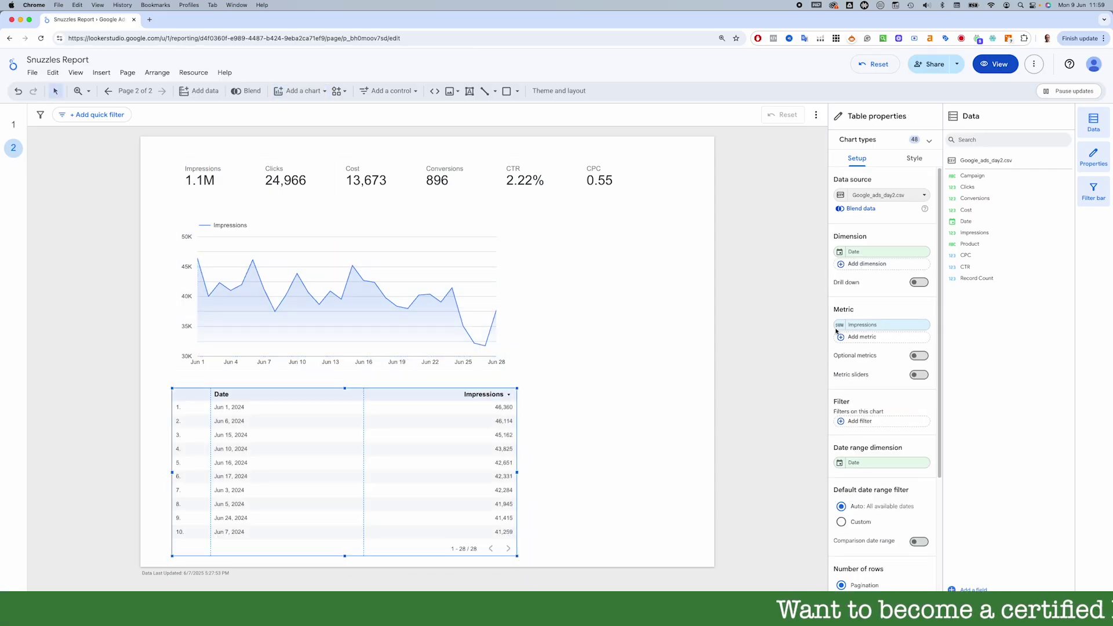
pyautogui.click(868, 251)
pyautogui.click(847, 287)
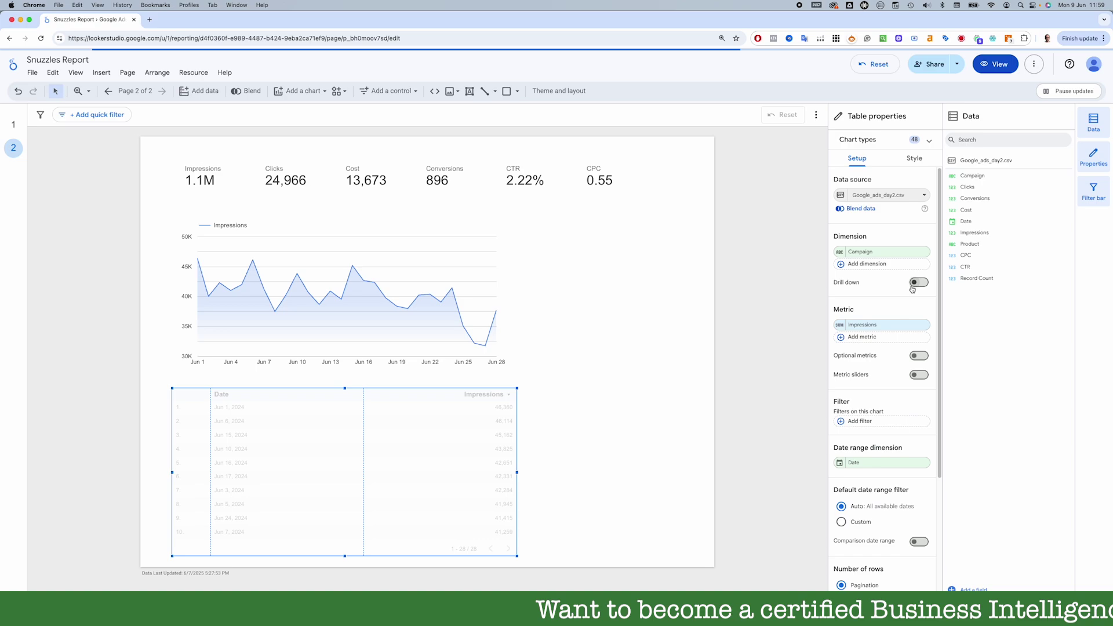
# Add Clicks, Conversions, Cost, CPC and CTR metrics and widen the table
pyautogui.click(882, 325)
pyautogui.click(812, 456)
pyautogui.click(867, 350)
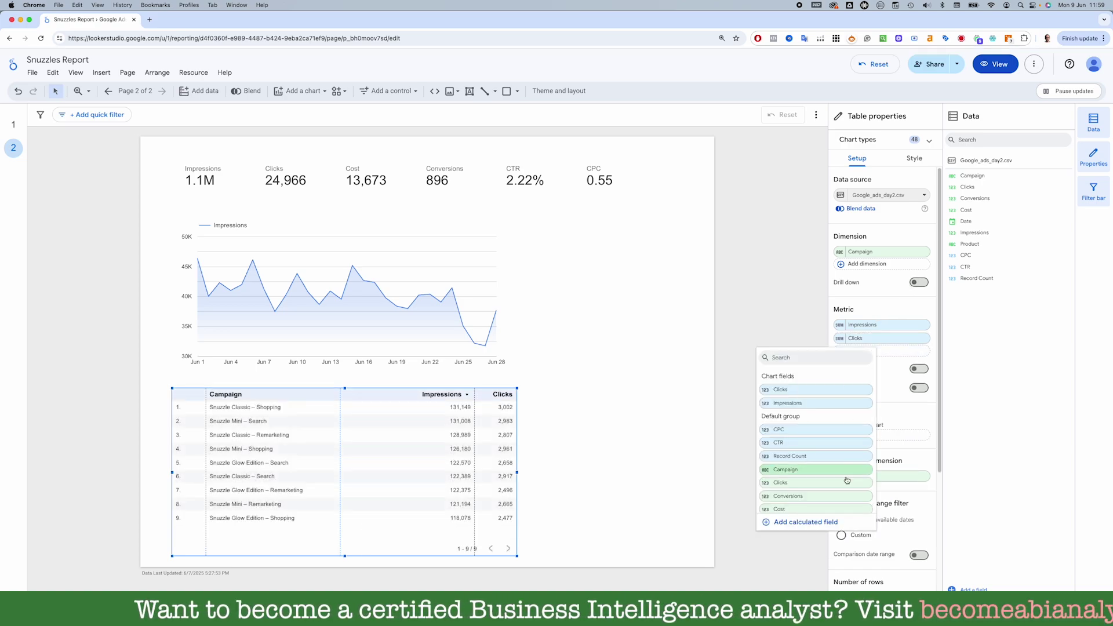
pyautogui.click(812, 482)
pyautogui.click(873, 365)
pyautogui.click(812, 458)
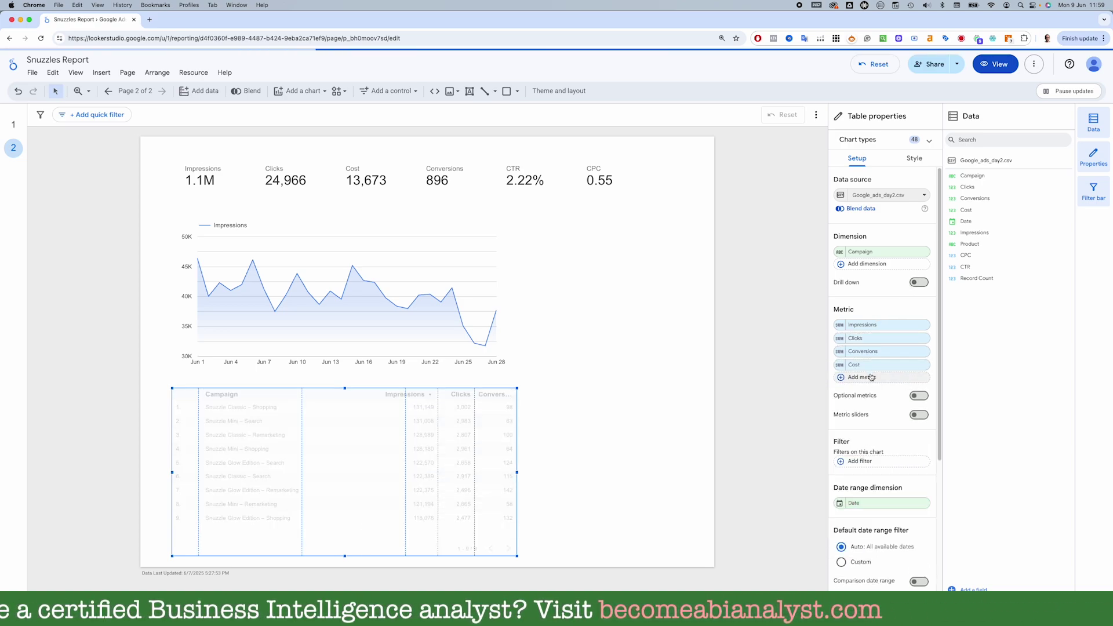
pyautogui.click(870, 377)
pyautogui.click(846, 482)
pyautogui.click(870, 390)
pyautogui.click(812, 509)
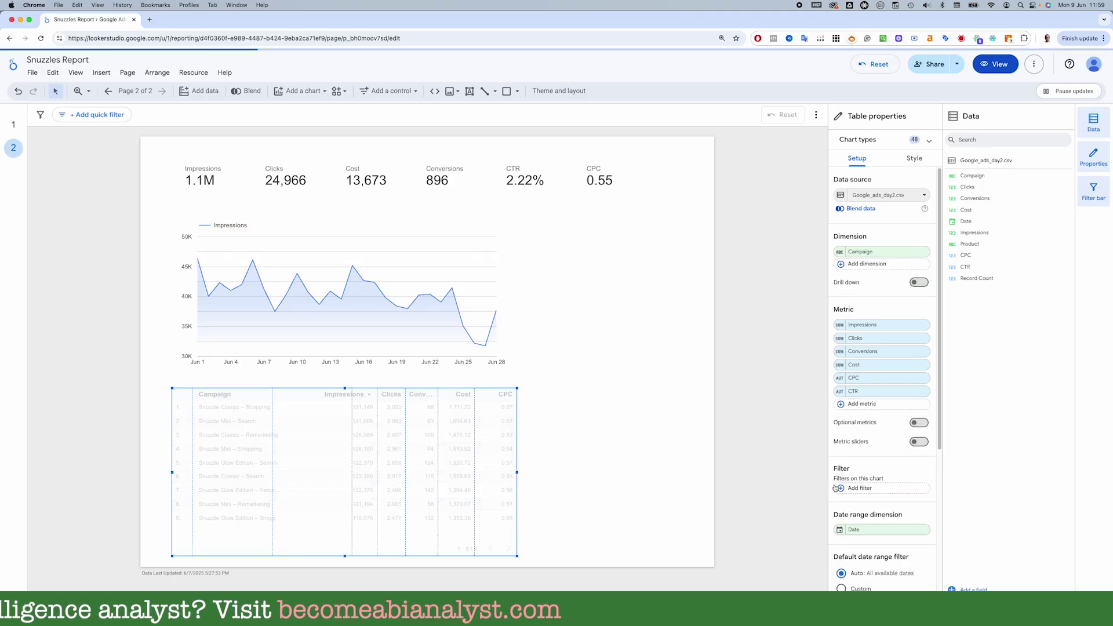
pyautogui.moveTo(519, 473); pyautogui.dragTo(613, 474)
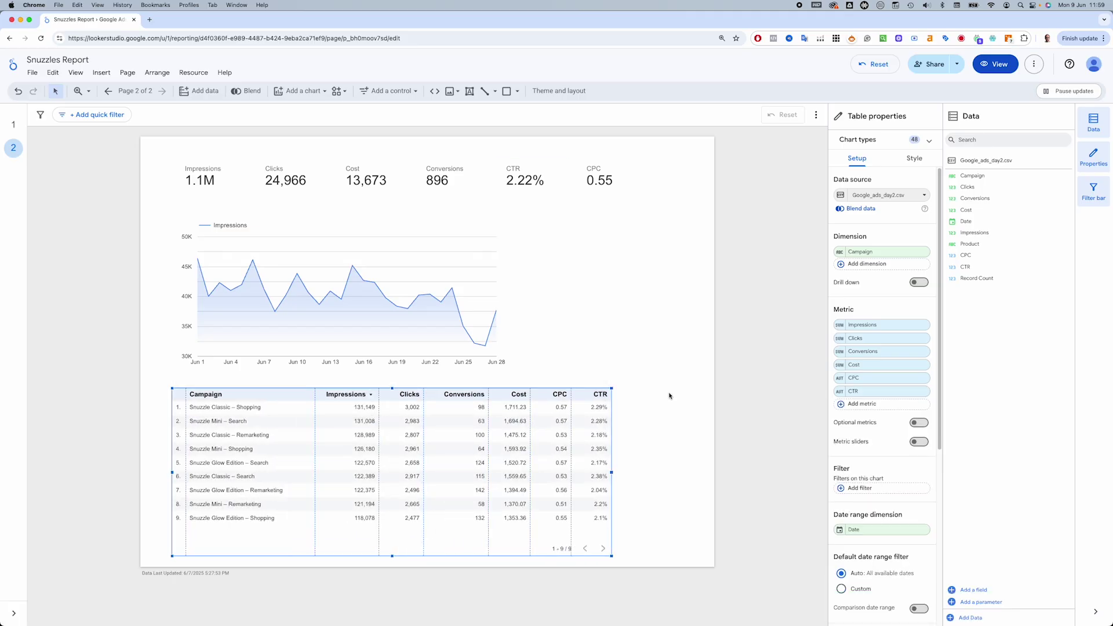
pyautogui.click(913, 158)
# Display the Conversions, CTR, CPC and Cost table columns as bars
pyautogui.scroll(-15, 880, 382)
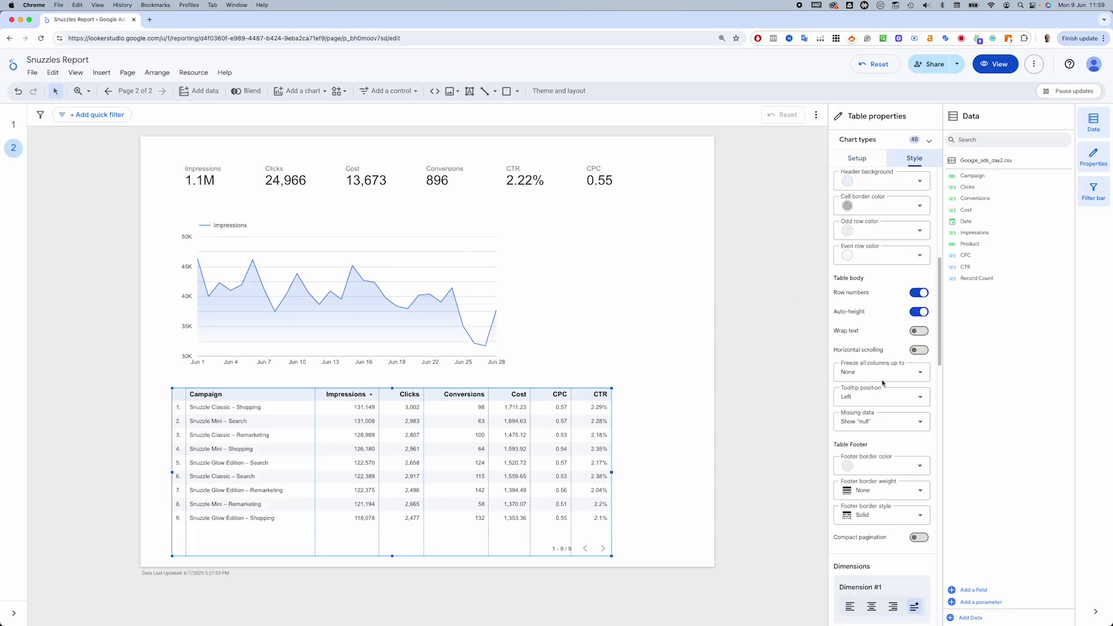
pyautogui.scroll(-5, 881, 382)
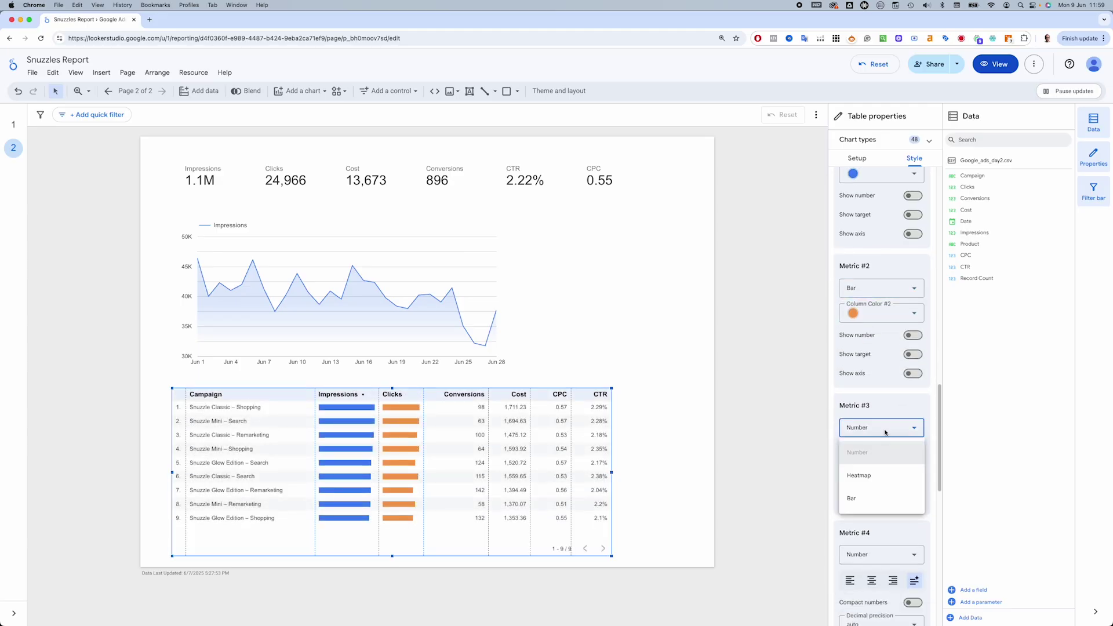
pyautogui.click(880, 497)
pyautogui.scroll(-7, 880, 440)
pyautogui.click(881, 419)
pyautogui.click(870, 489)
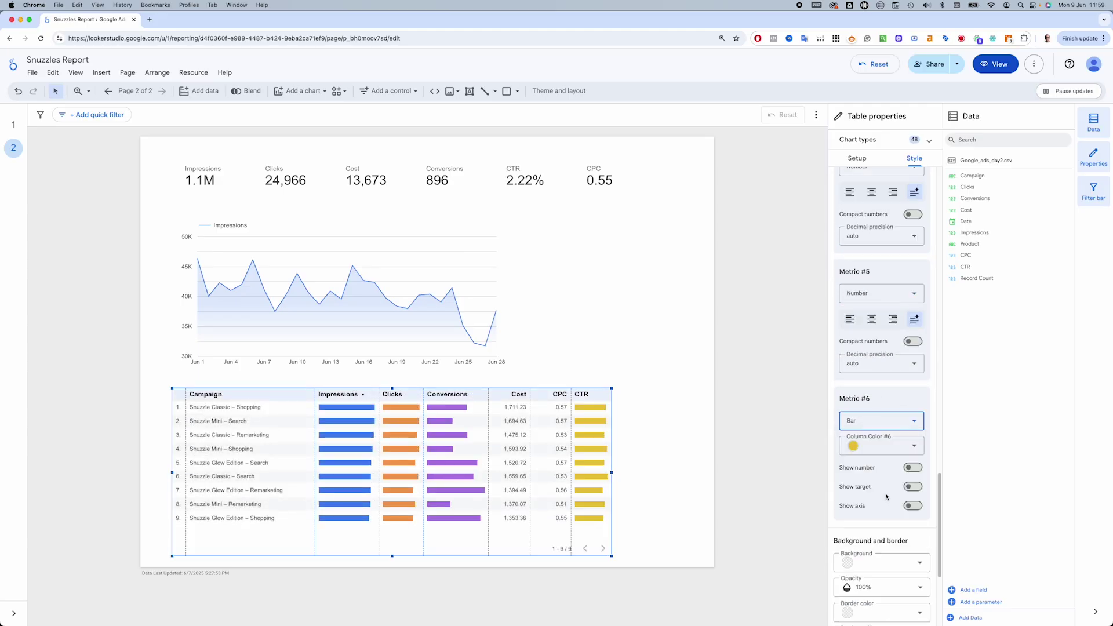
pyautogui.scroll(-1, 879, 348)
pyautogui.click(878, 288)
pyautogui.click(874, 358)
pyautogui.scroll(3, 880, 348)
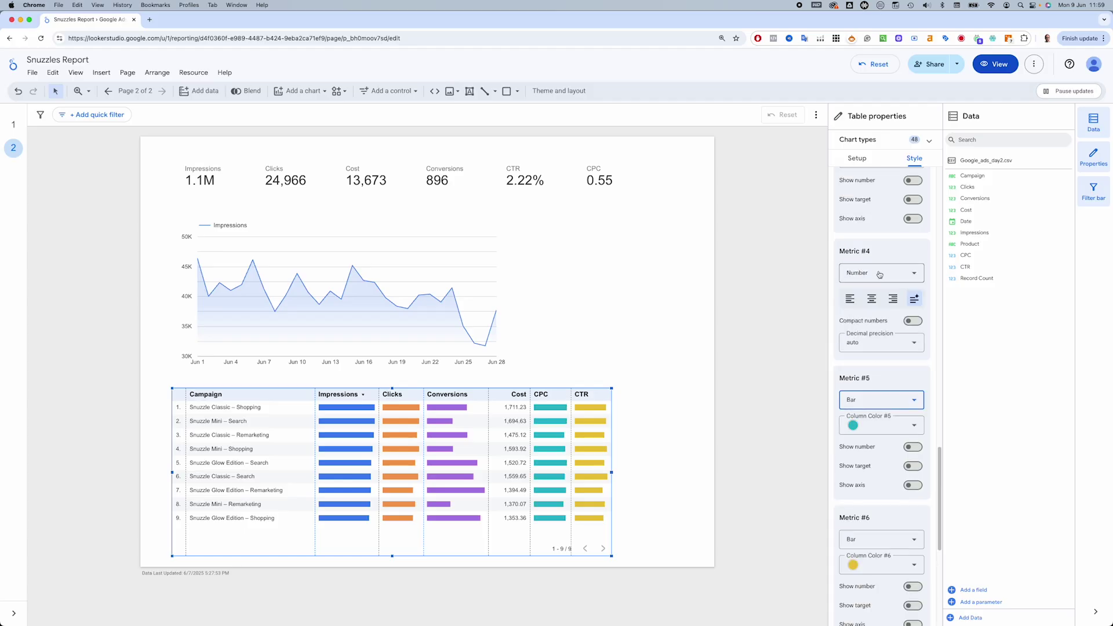
pyautogui.click(880, 272)
pyautogui.click(870, 343)
pyautogui.click(687, 323)
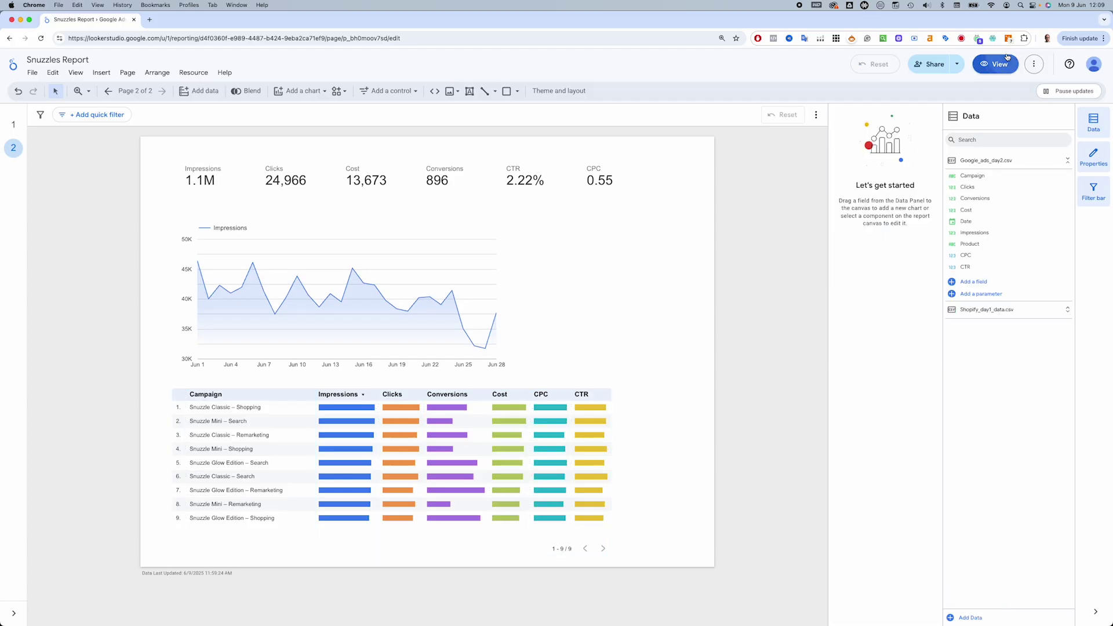
# In view mode, make the time series plot Conversions instead of Impressions
pyautogui.click(1007, 58)
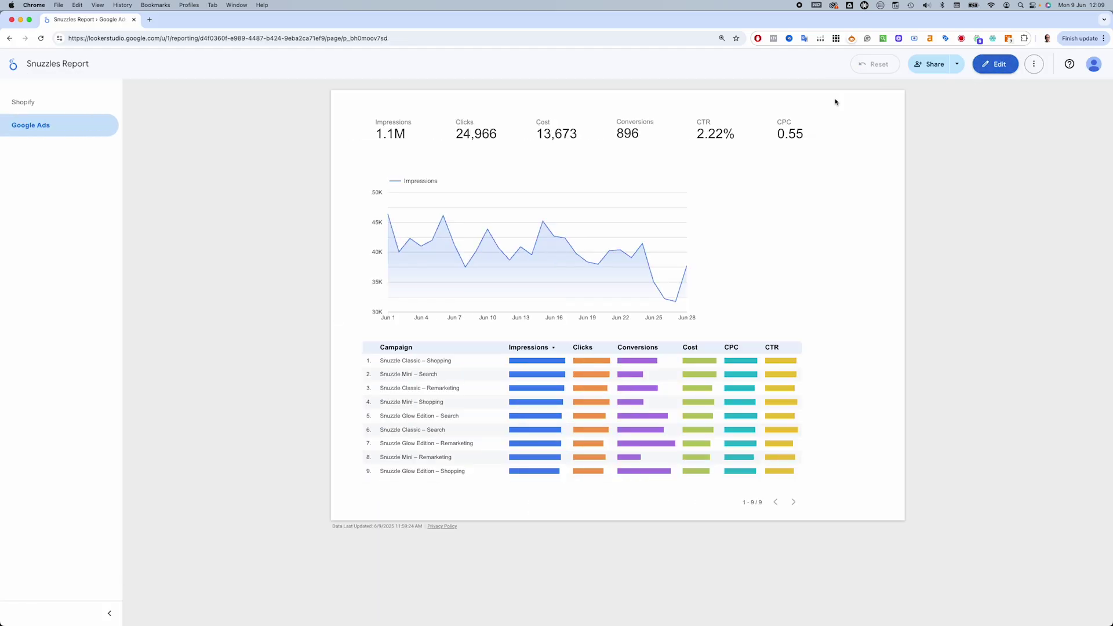
pyautogui.click(676, 112)
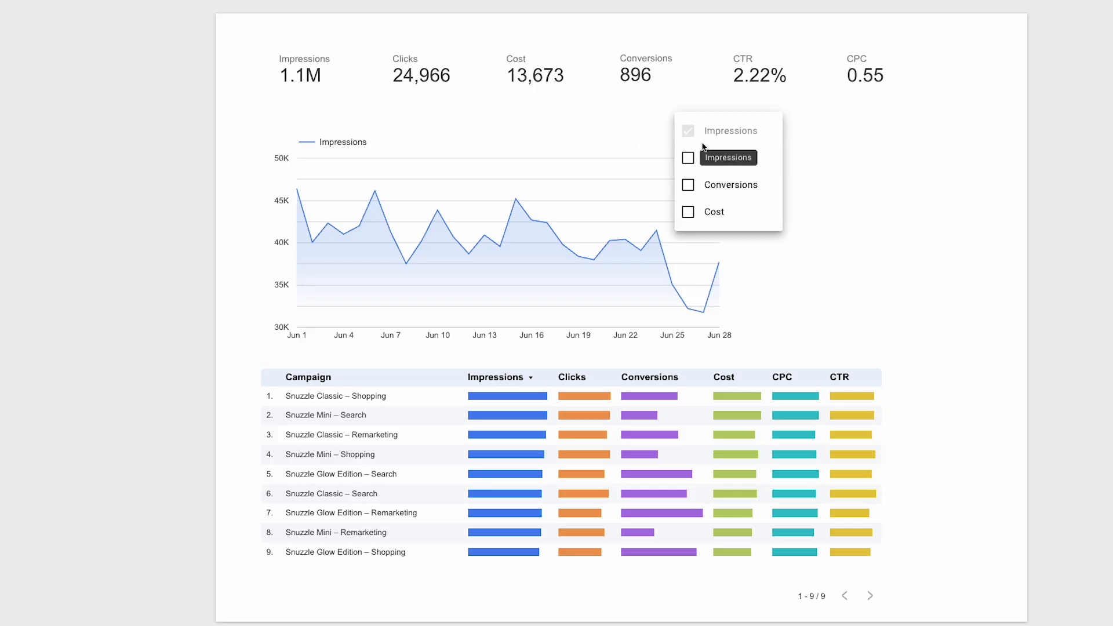
pyautogui.click(688, 184)
pyautogui.click(688, 130)
pyautogui.click(875, 133)
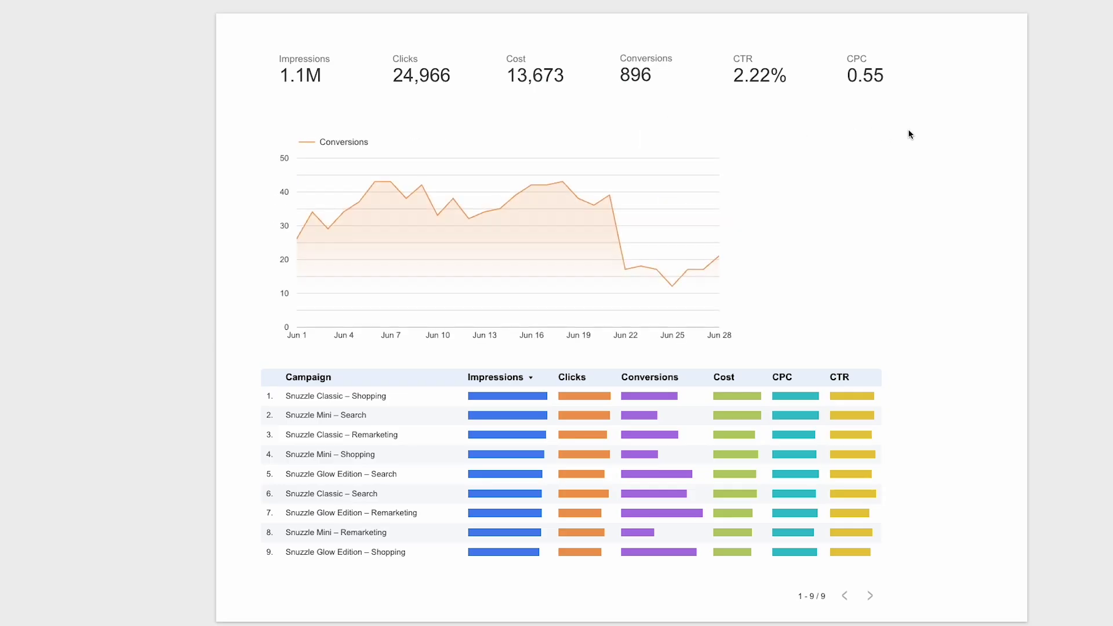
# Filter the whole report to Jun 22–Jun 28, showing Conversions 119
pyautogui.moveTo(628, 182)
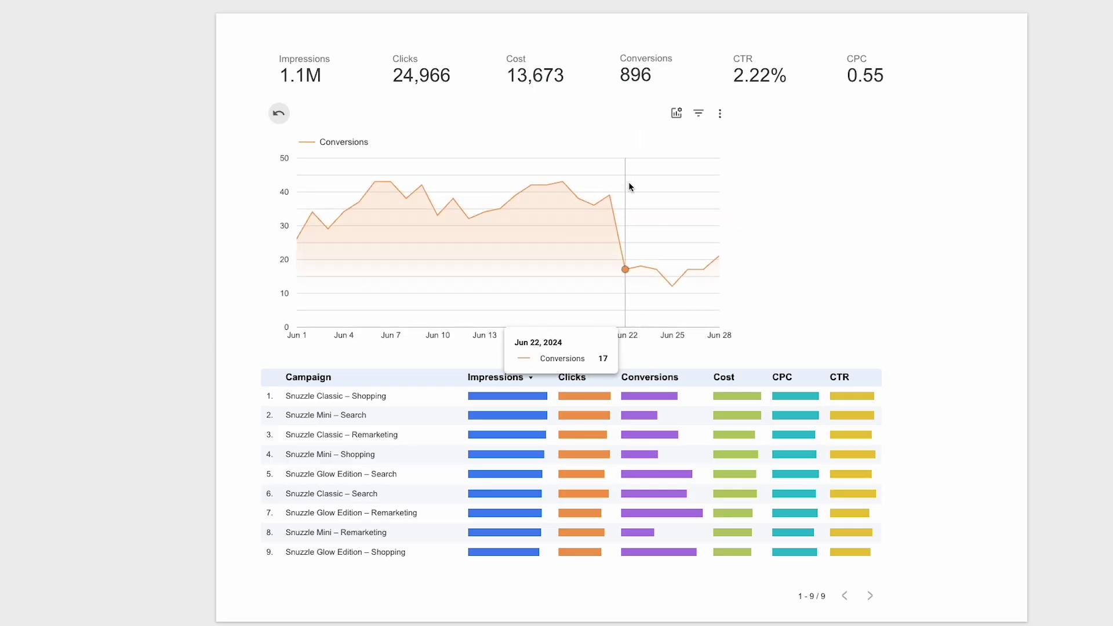
pyautogui.moveTo(666, 199); pyautogui.dragTo(717, 209)
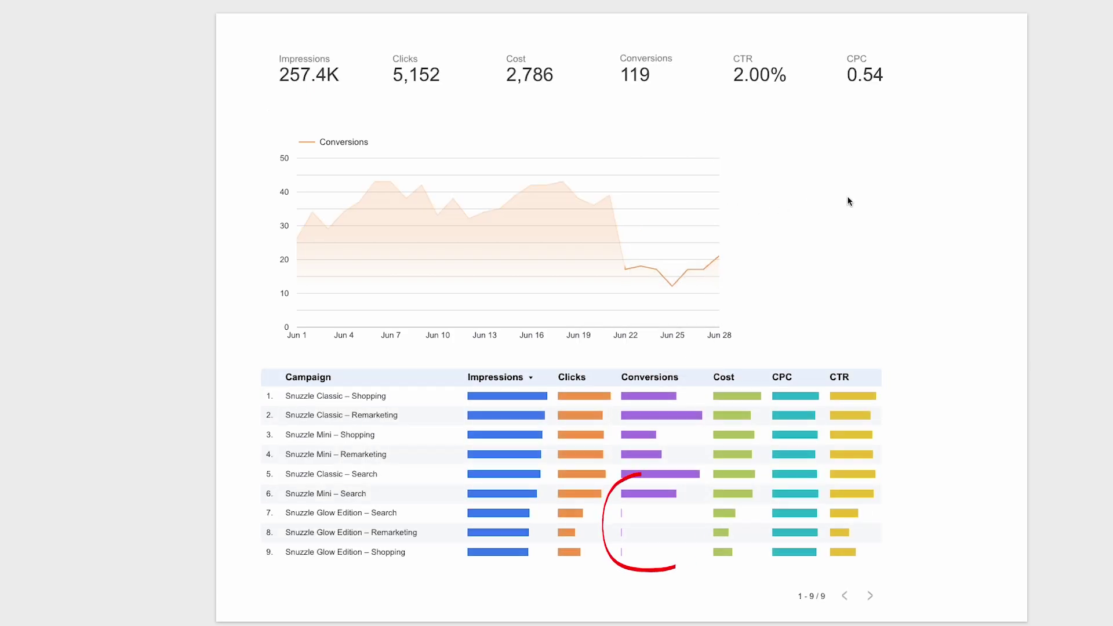
pyautogui.moveTo(663, 537)
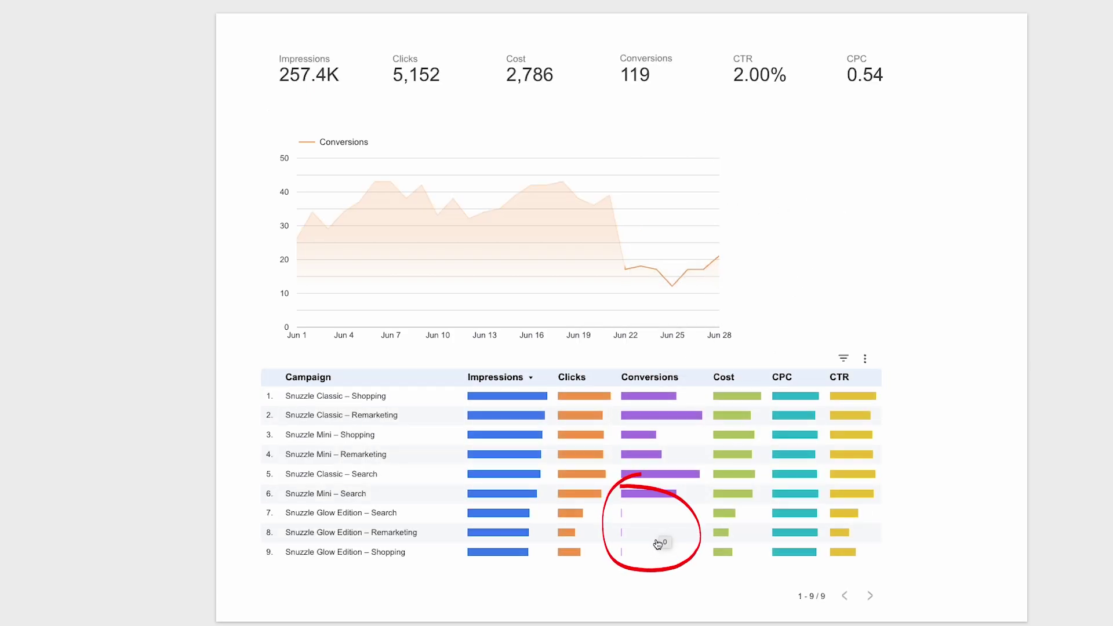